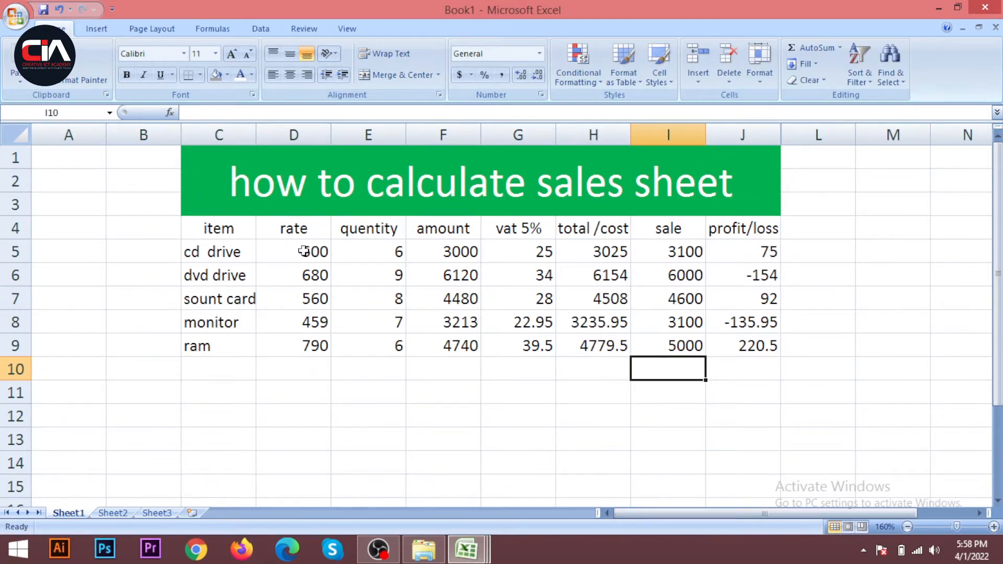
Set the cd drive's quantity in E5 to 3
left_click(320, 252)
left_click(384, 256)
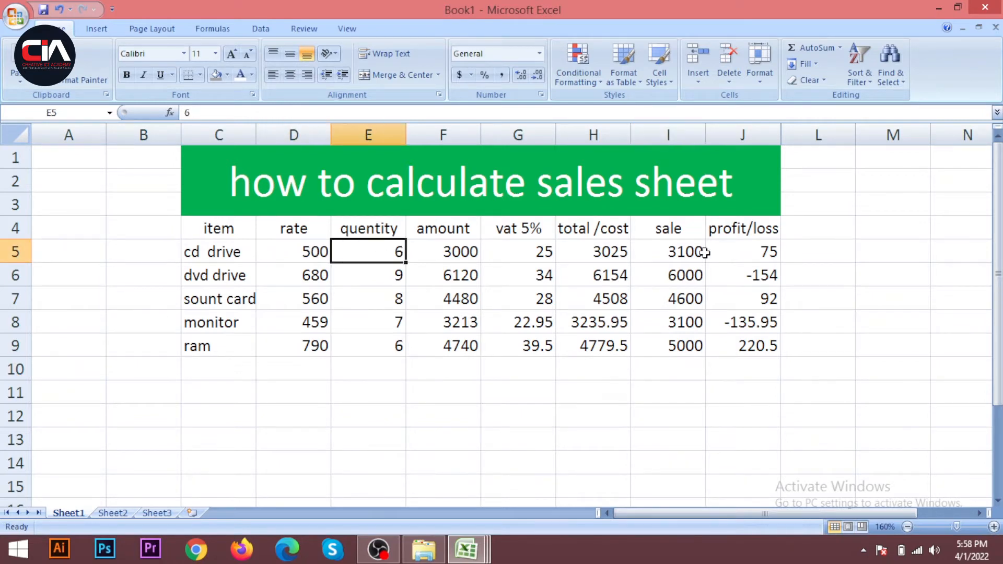
left_click(319, 254)
left_click(381, 255)
left_click(416, 253)
left_click(370, 244)
type("3")
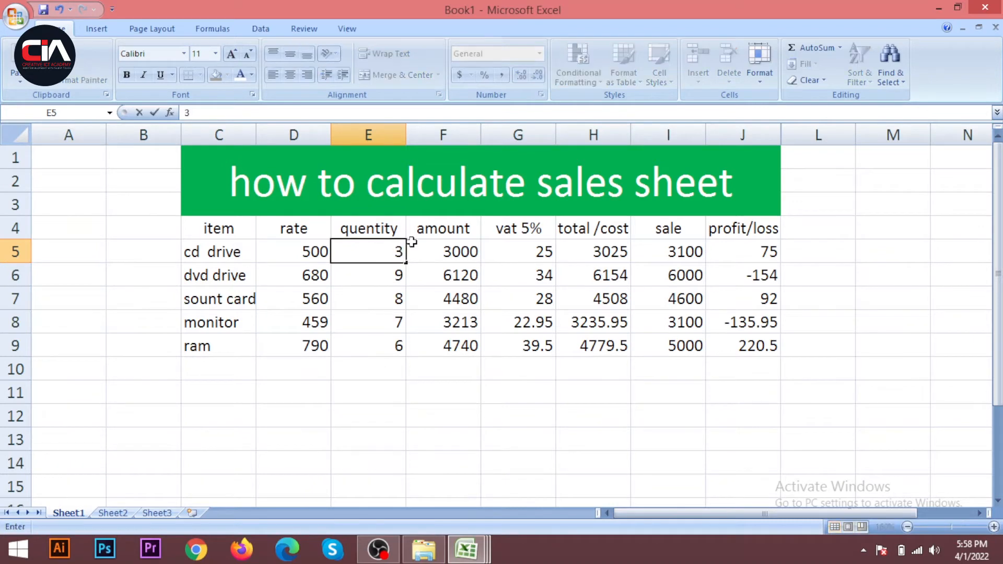
left_click(530, 392)
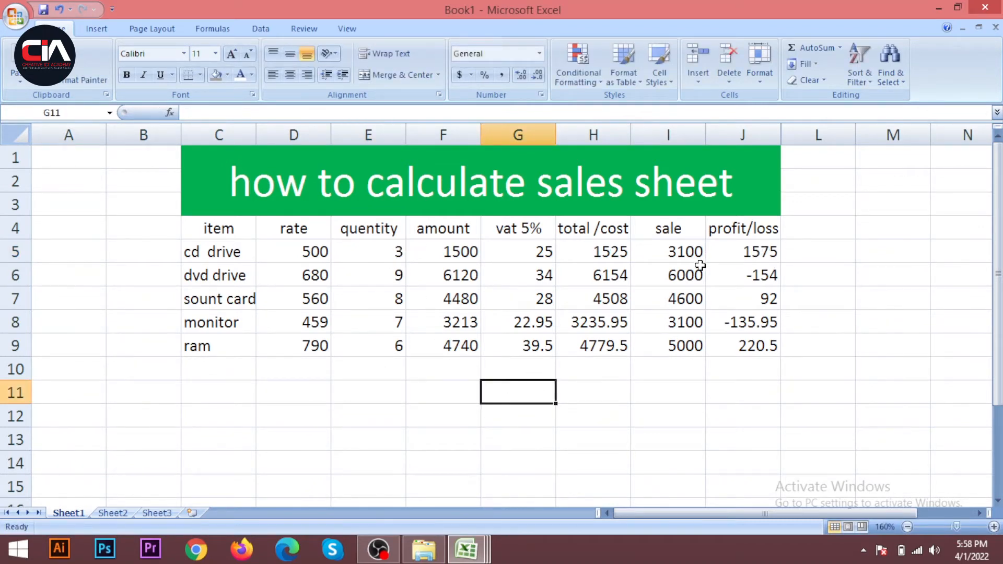
Set the ram row's quantity to 5 and its rate to 600
left_click(396, 347)
type("5")
left_click(484, 407)
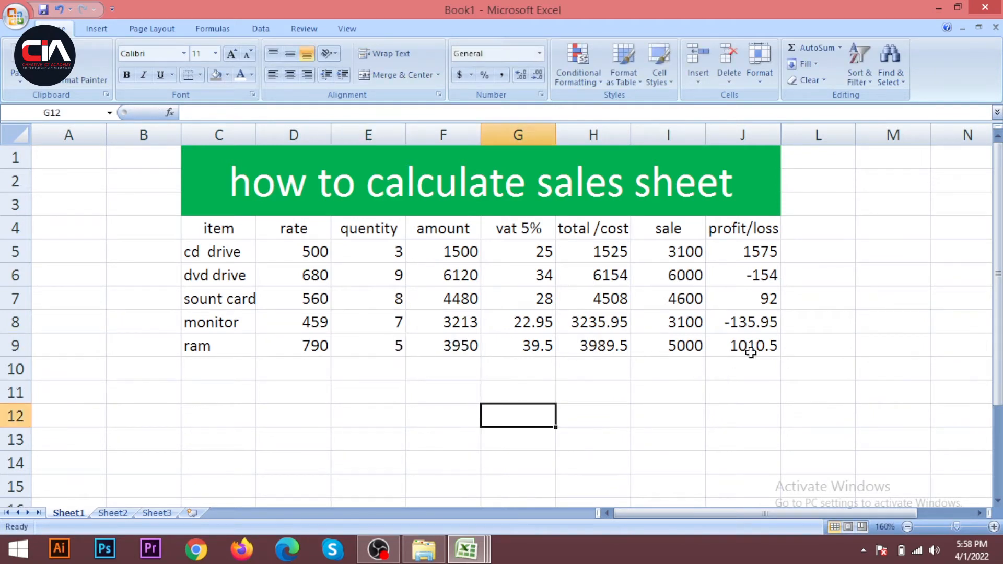
left_click(312, 349)
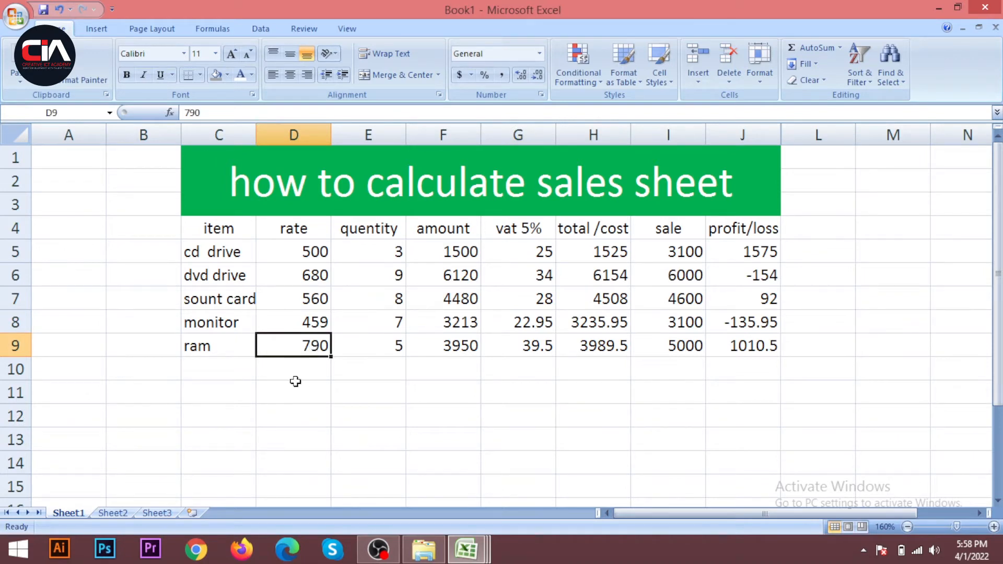
type("600")
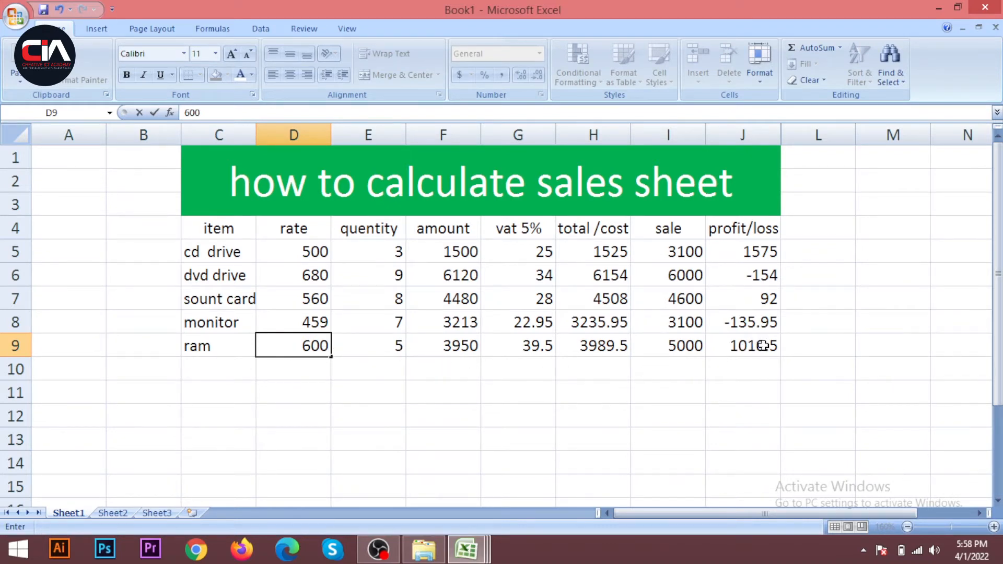
key("Return")
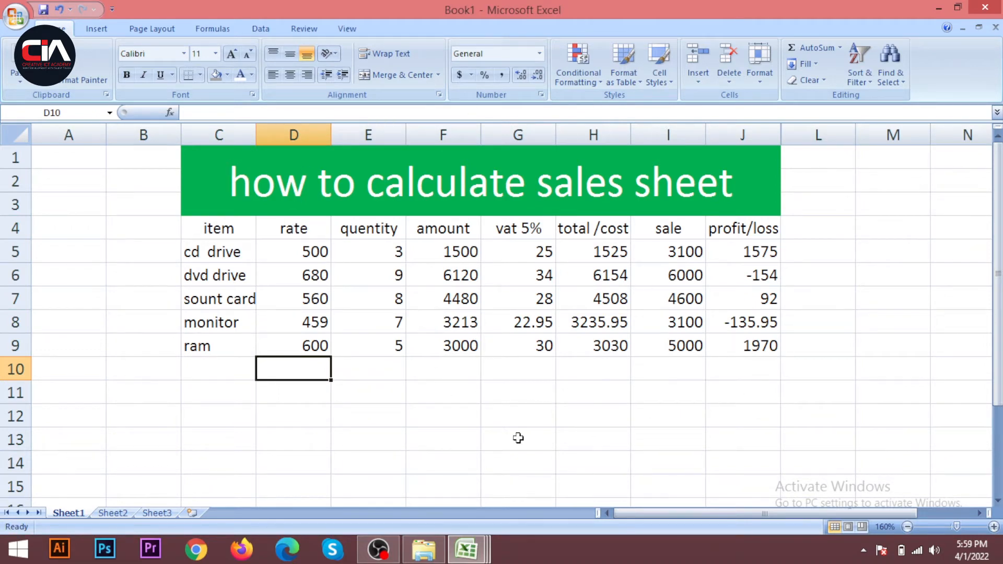
Clear the contents of F5:J9, from the amount column through profit/loss
left_click(316, 198)
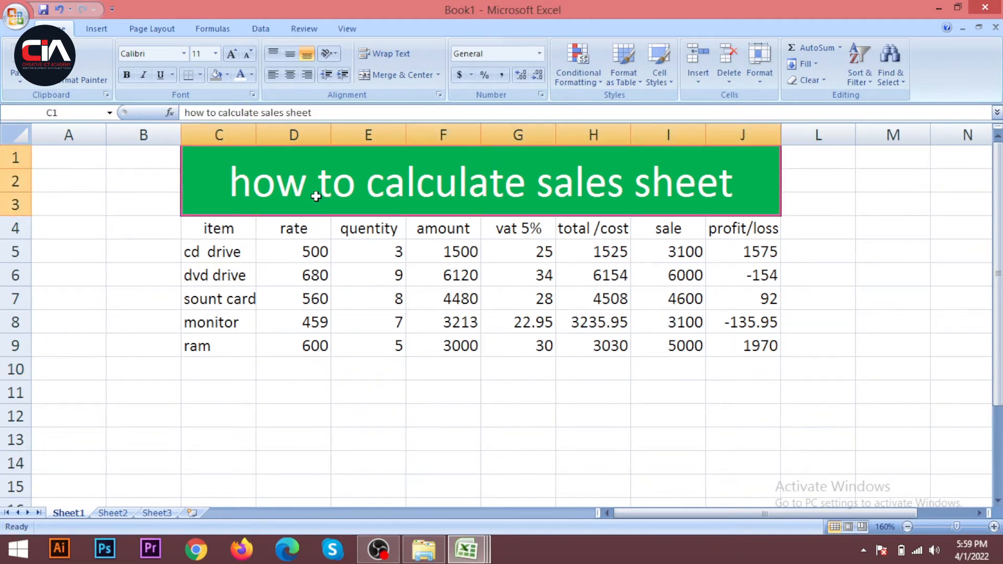
left_click(411, 271)
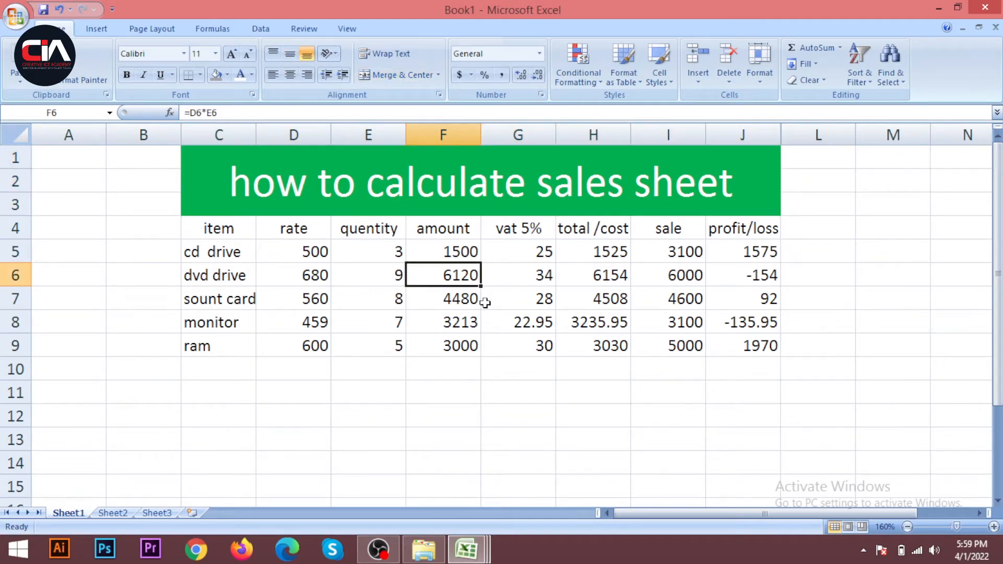
left_click_drag(442, 253, 754, 346)
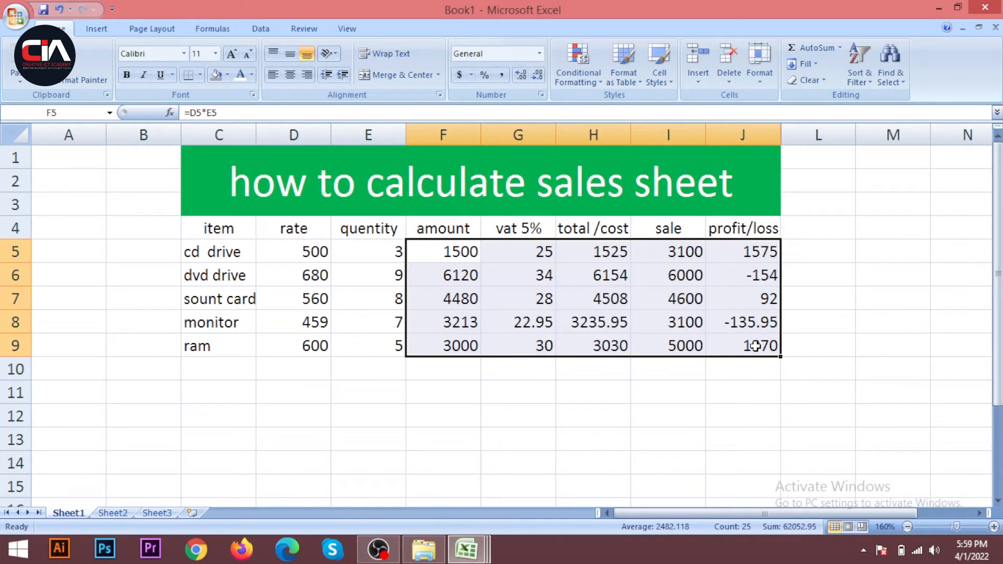
key("Delete")
left_click(657, 368)
Examine the sales table's remaining entries and its column headings from item through profit/loss
left_click(369, 246)
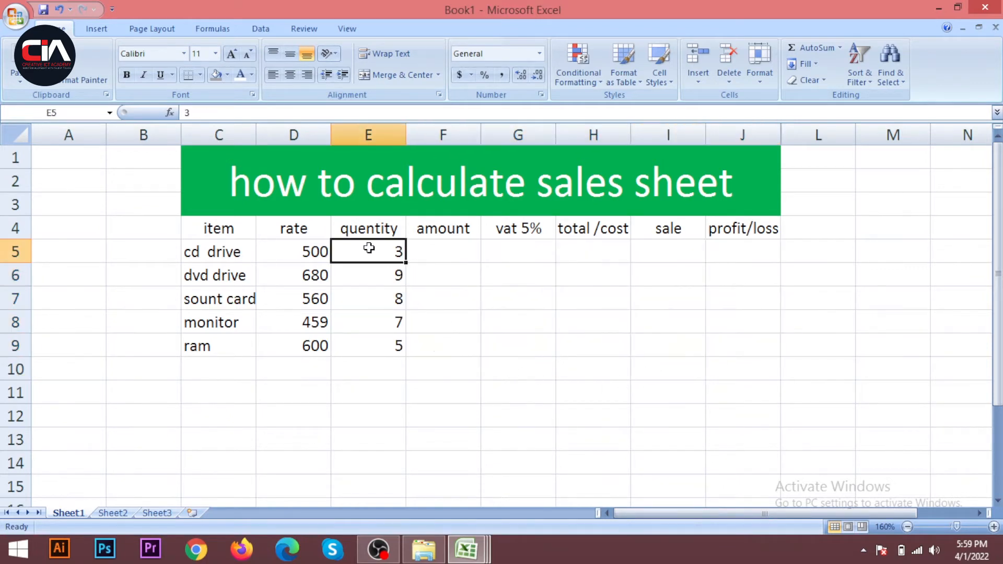
left_click_drag(188, 179, 374, 331)
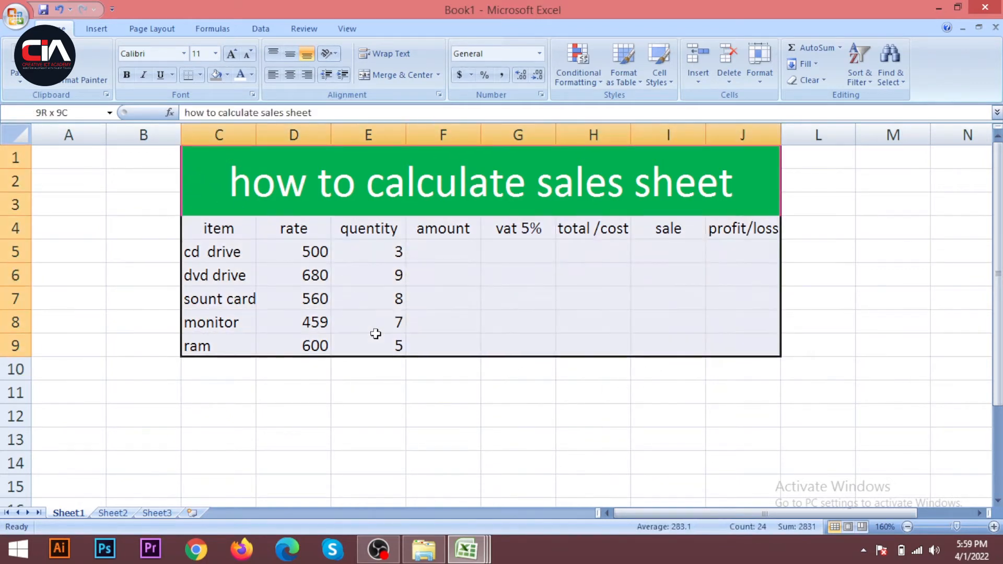
left_click(403, 390)
left_click(227, 253)
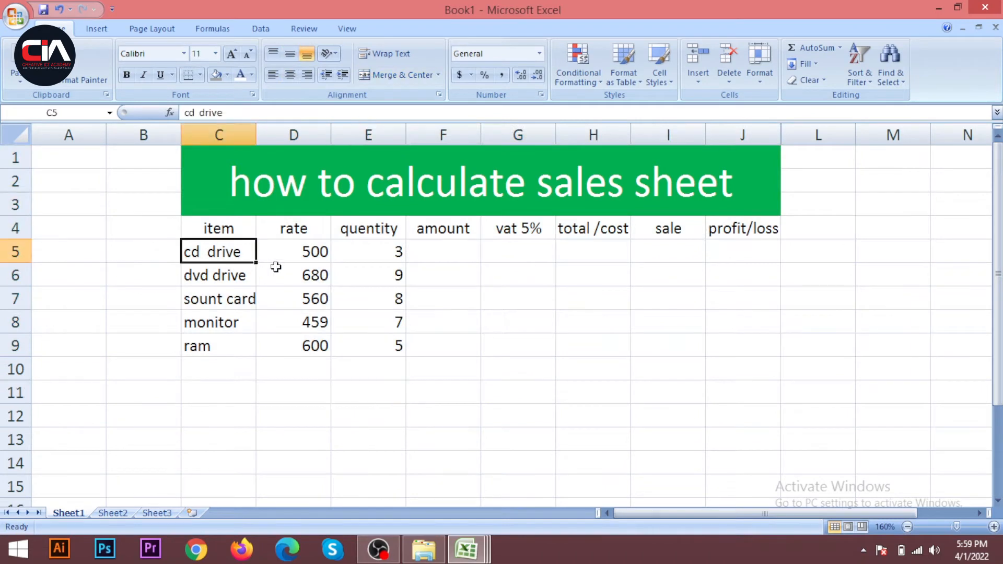
left_click(228, 229)
left_click(292, 231)
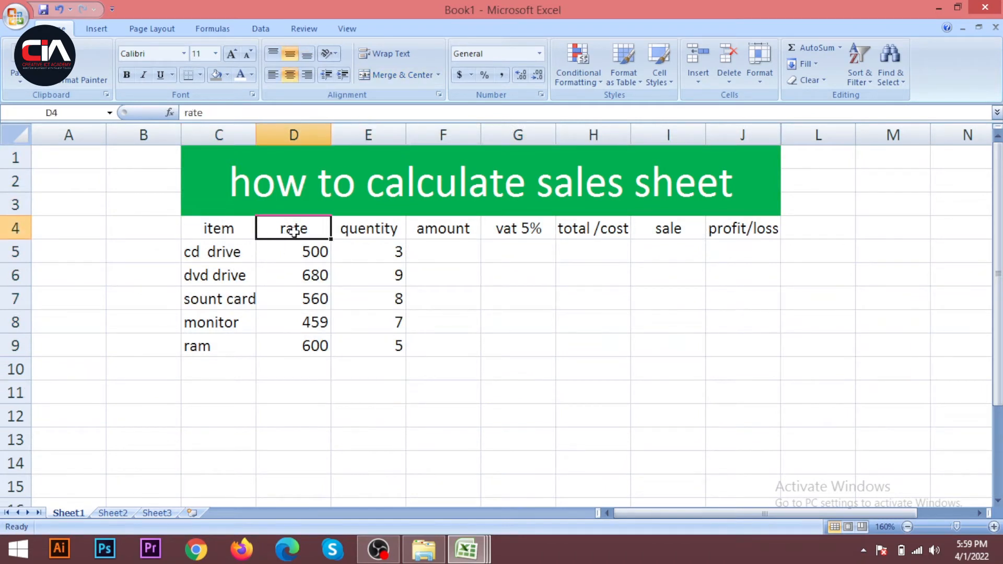
left_click(349, 234)
left_click(433, 234)
left_click(500, 234)
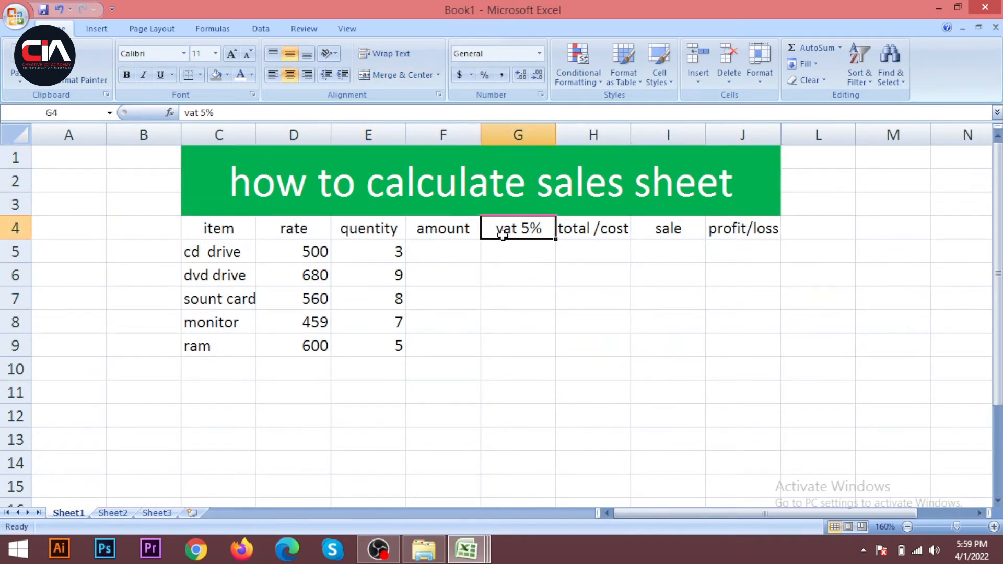
left_click(598, 235)
left_click(669, 237)
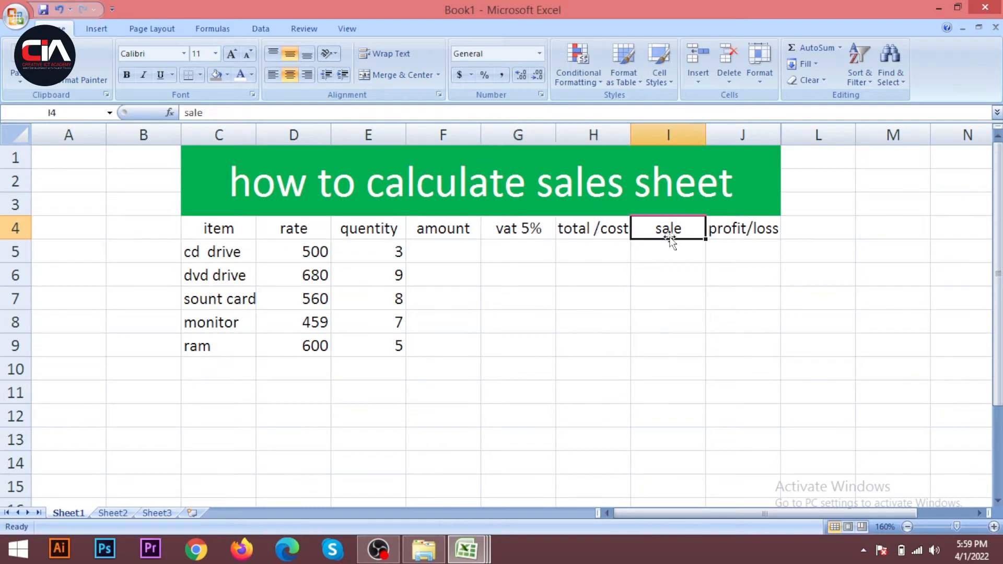
left_click(736, 235)
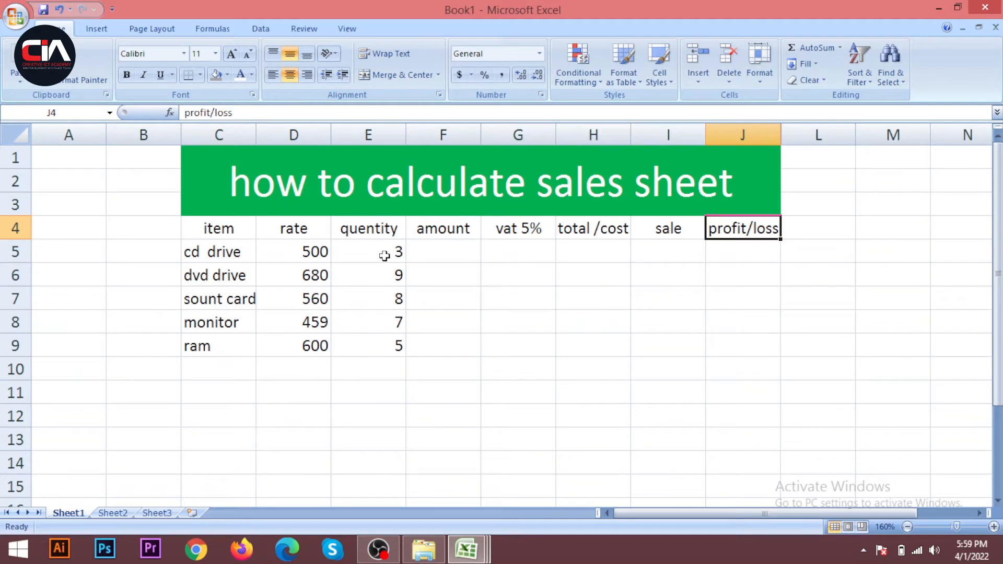
Calculate the cd drive's amount in F5 as rate times quantity with the formula =D5*E5
left_click(445, 251)
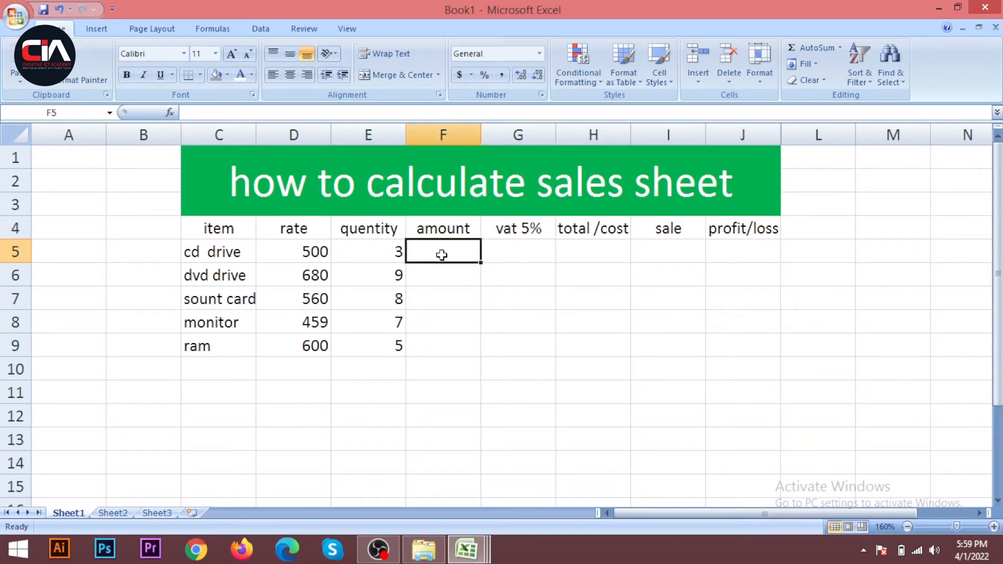
type("=")
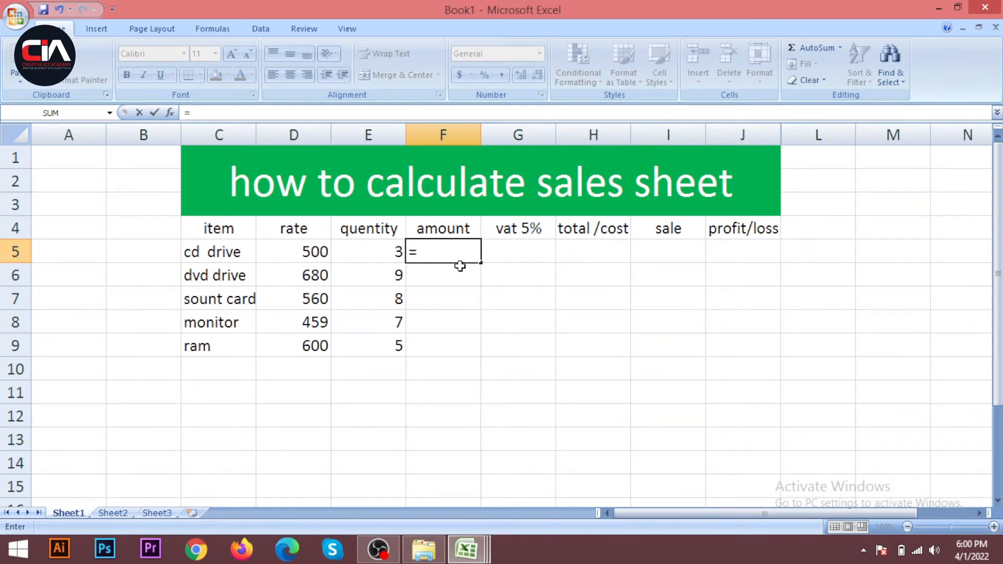
type("d5")
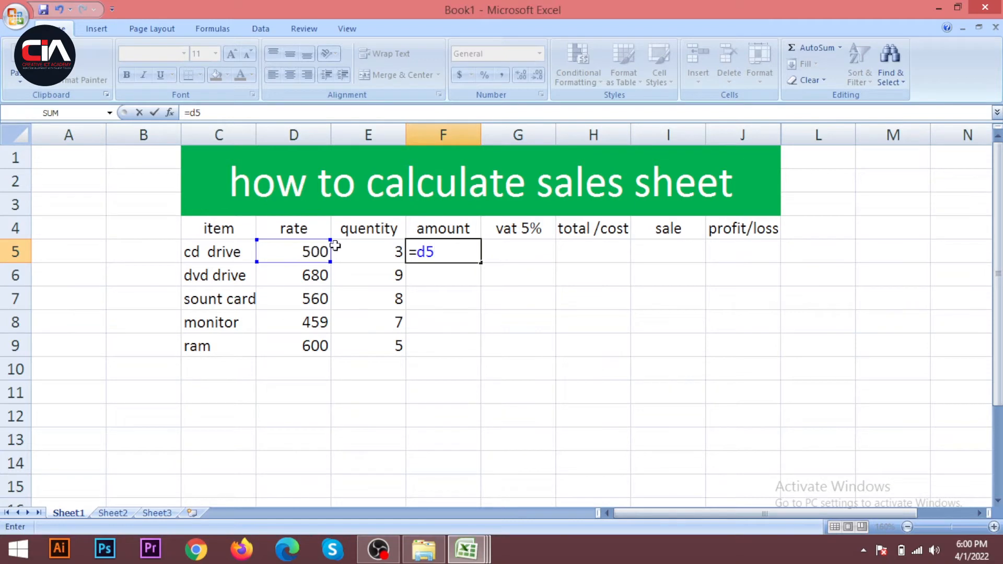
key("BackSpace")
key("BackSpace")
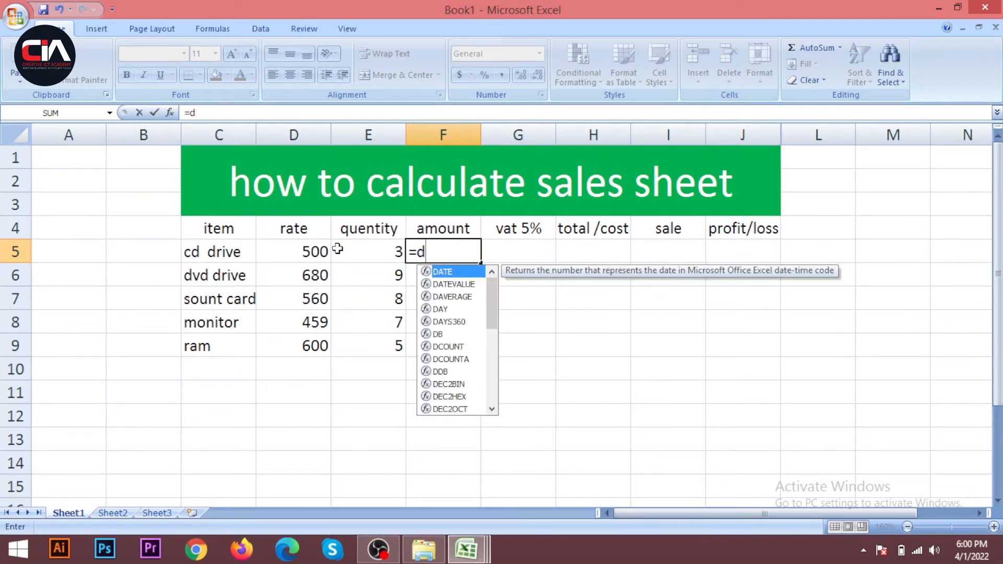
left_click(315, 251)
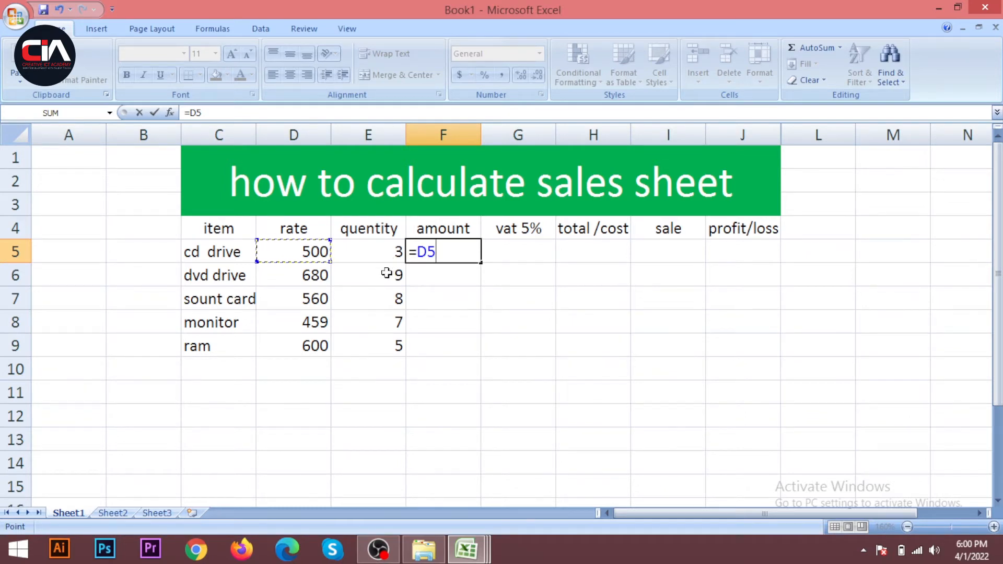
type("*")
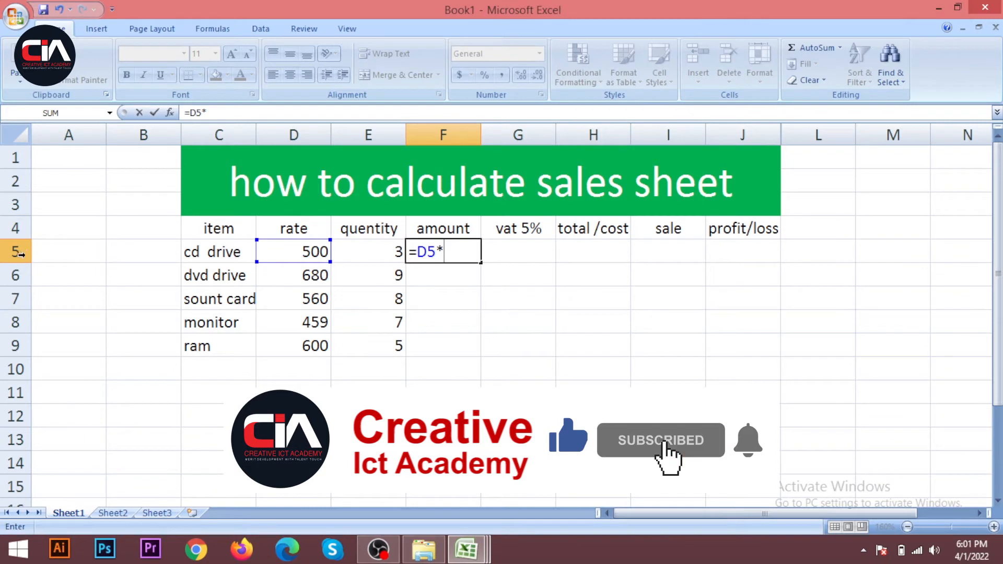
left_click(391, 253)
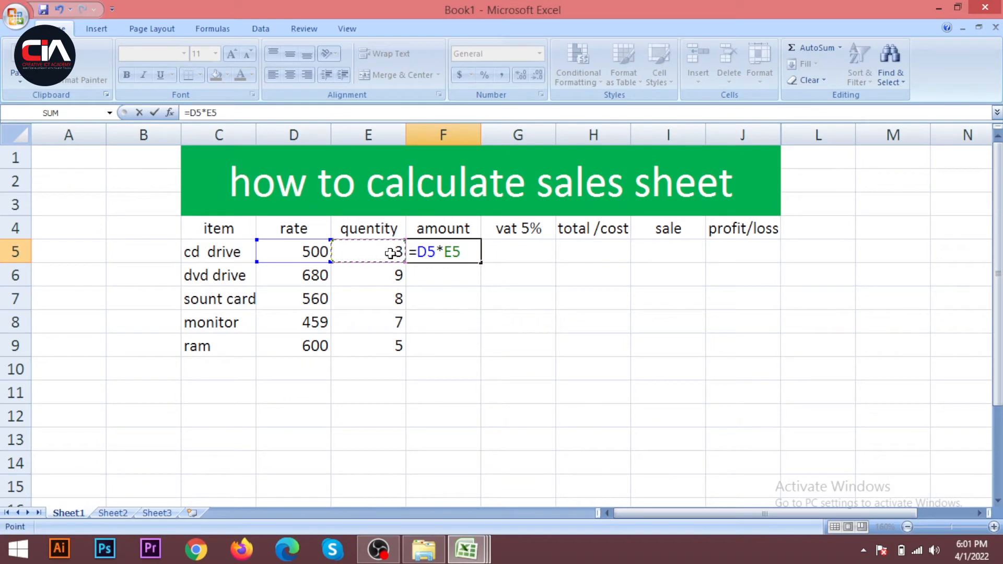
key("Return")
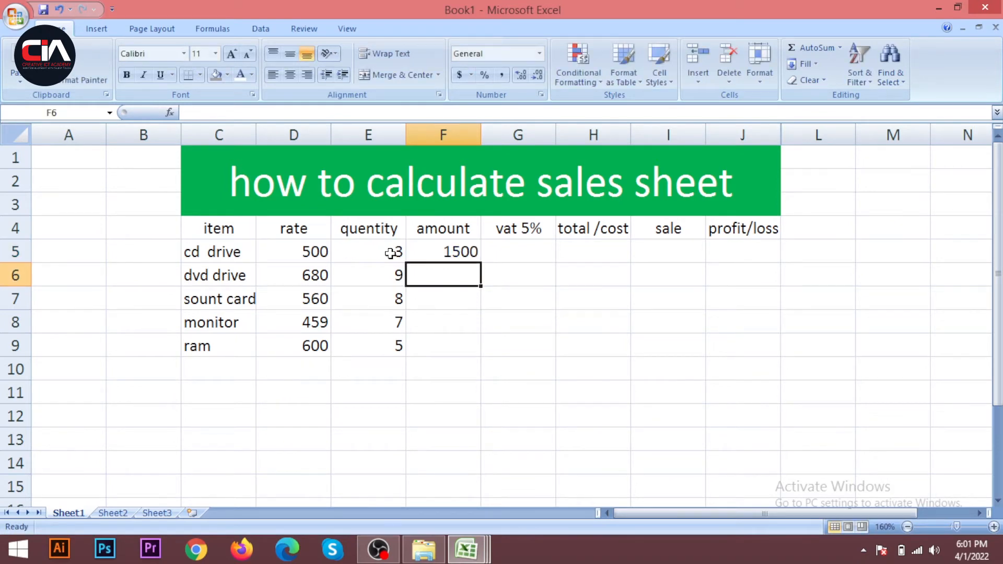
left_click(427, 254)
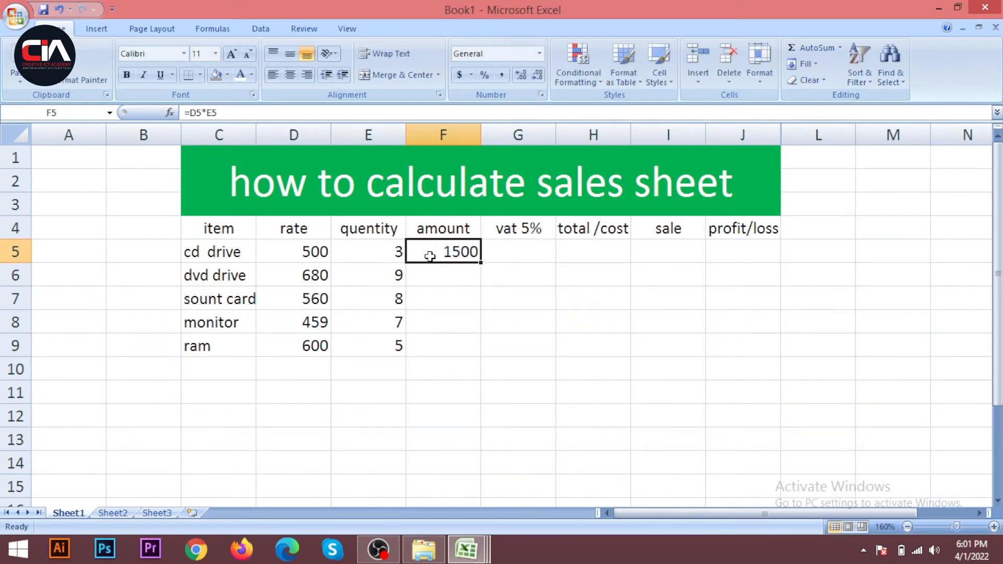
Calculate the cd drive's 5% VAT in G5 from its amount with the formula =F5*5%
left_click(558, 249)
left_click(512, 249)
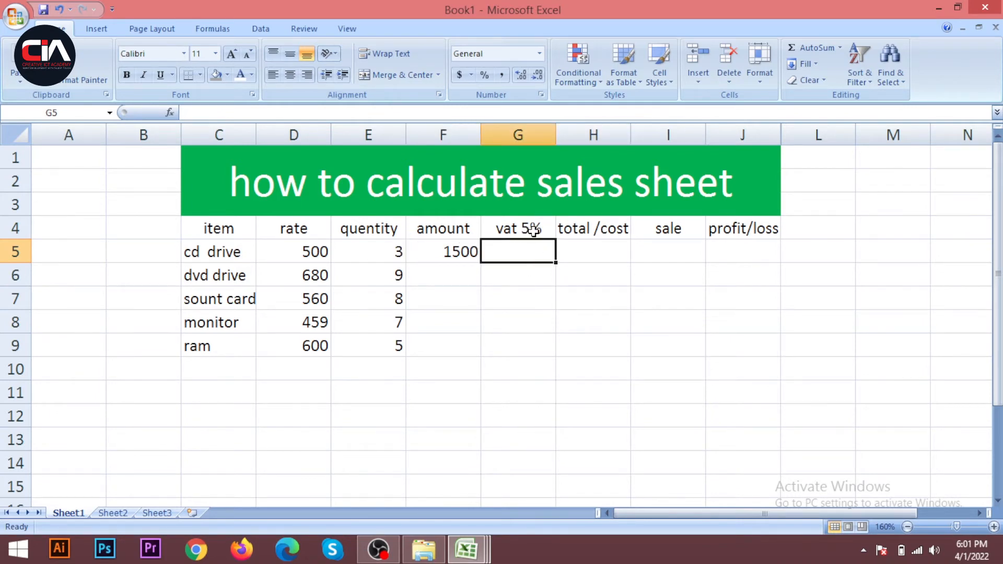
left_click(530, 278)
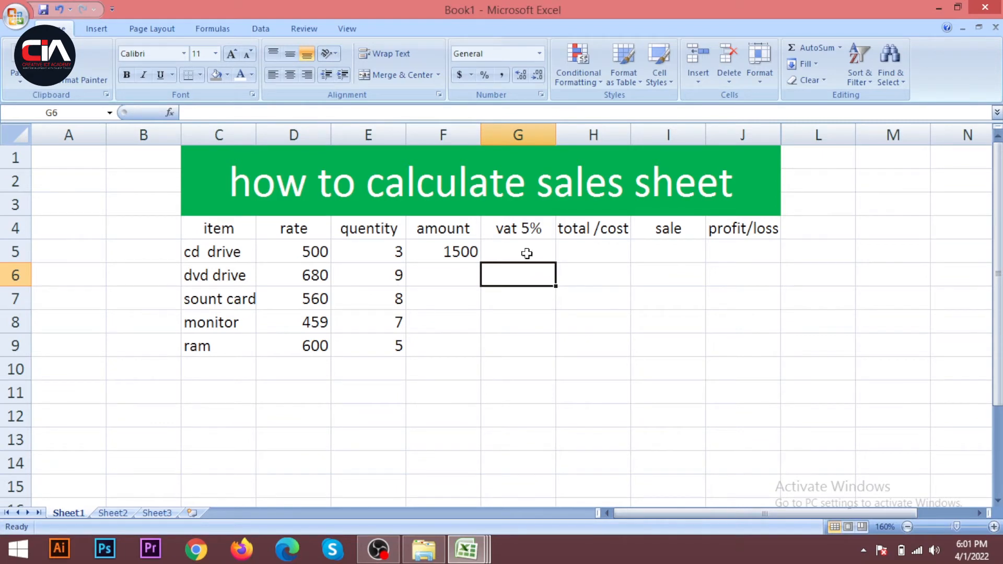
left_click(526, 253)
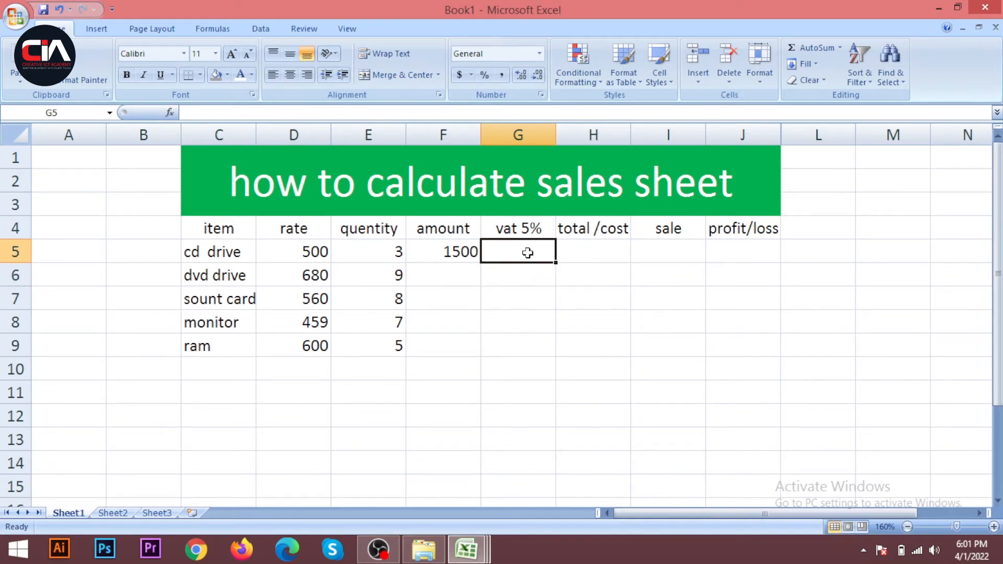
type("=")
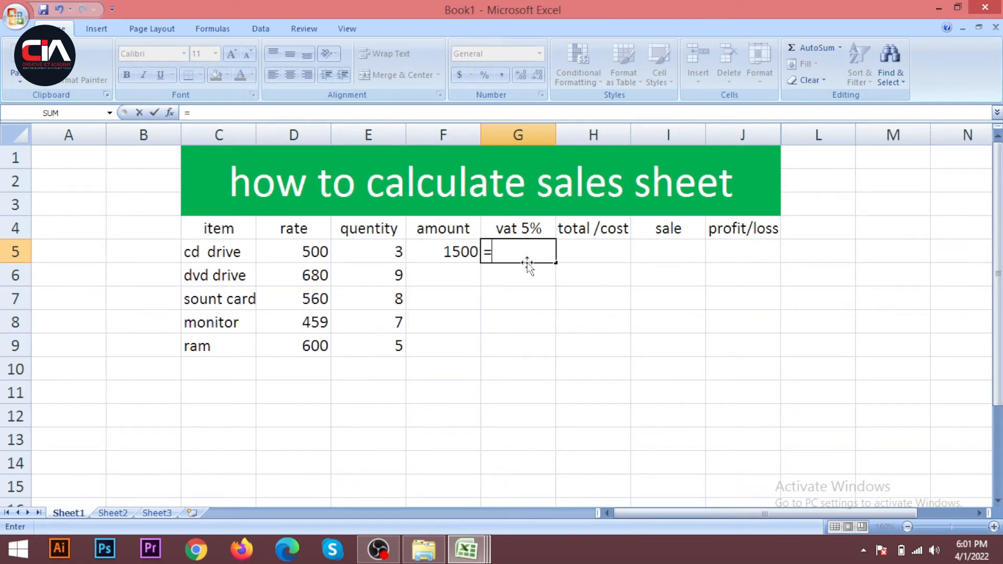
left_click(457, 252)
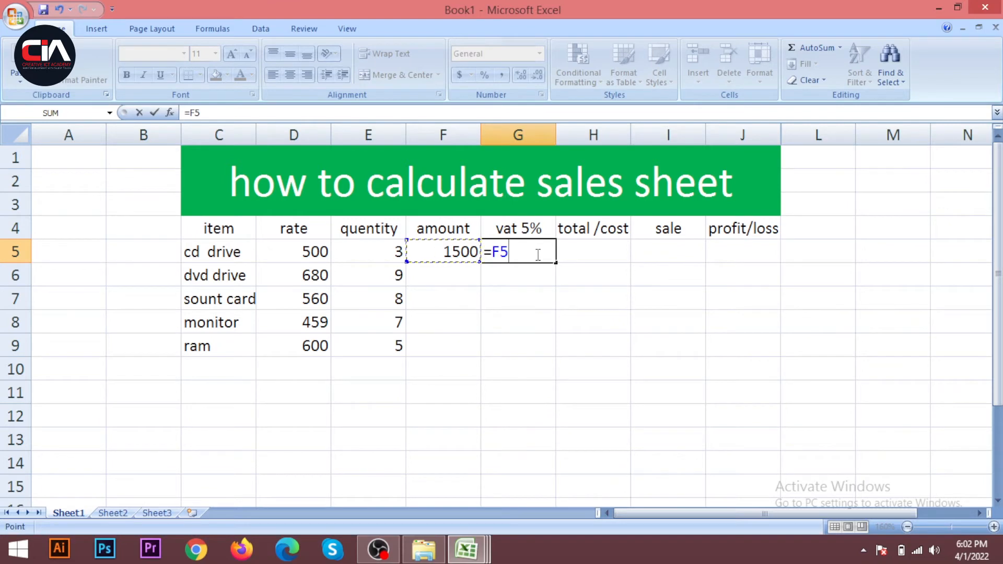
type("*")
type("5%")
key("Return")
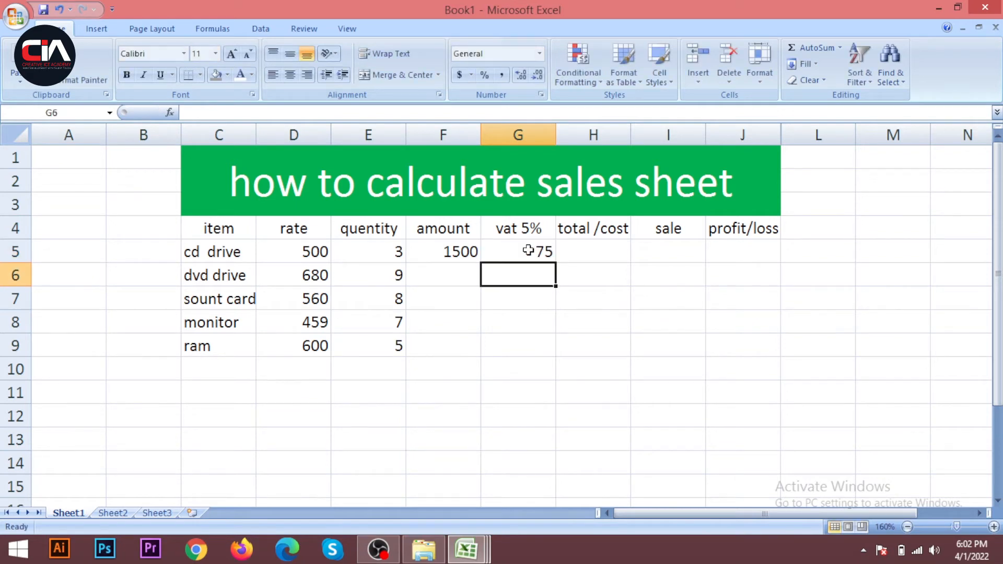
left_click(528, 254)
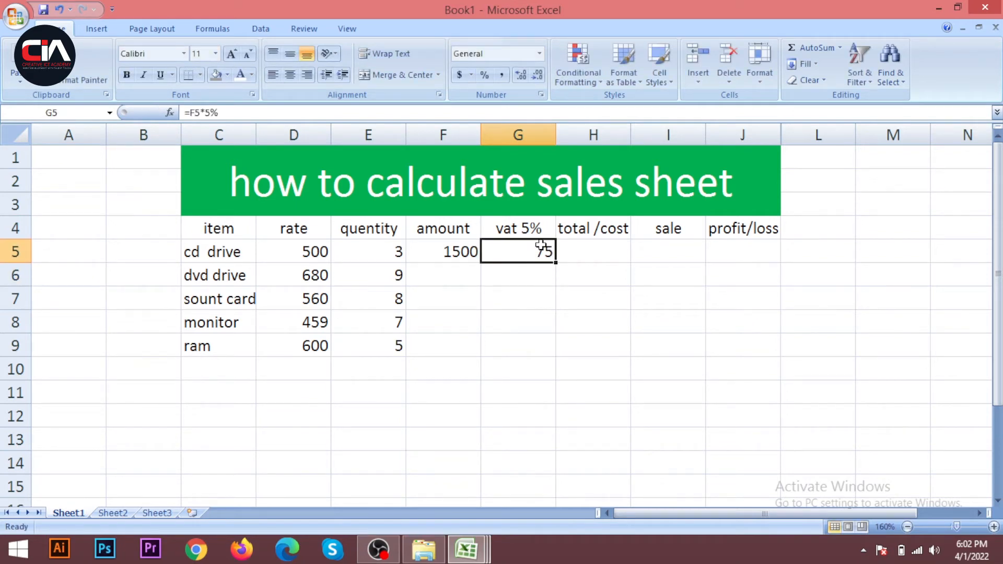
Calculate the cd drive's total cost in H5 by adding its amount and VAT with the formula =F5+G5
left_click(593, 249)
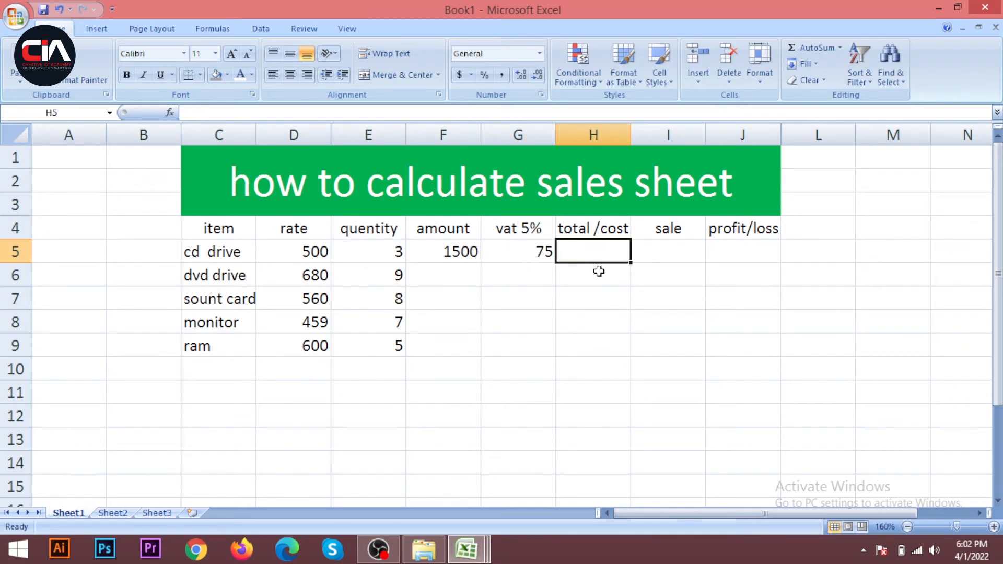
left_click(450, 255)
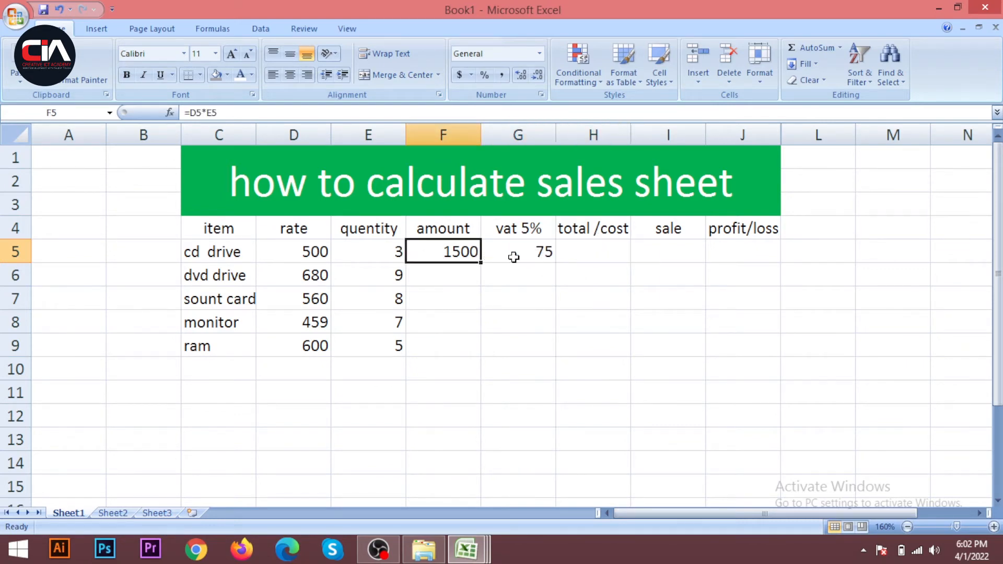
left_click(514, 256)
left_click(582, 253)
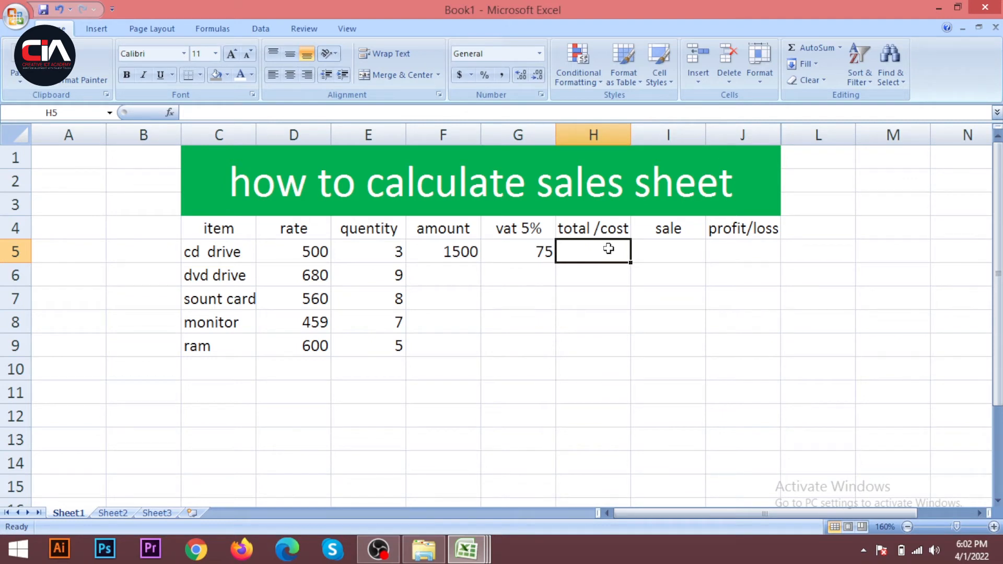
type("=")
left_click(431, 256)
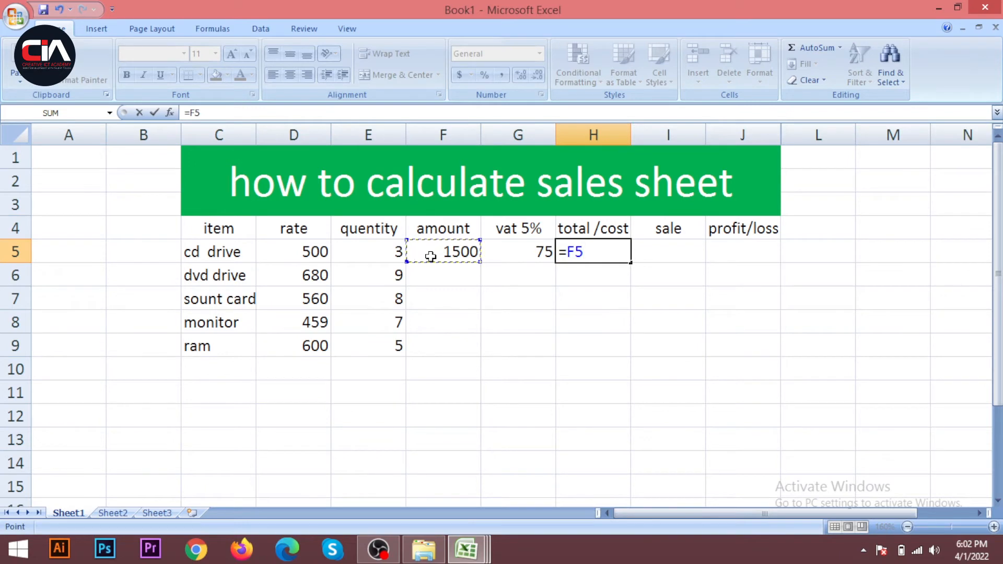
type("+")
left_click(529, 254)
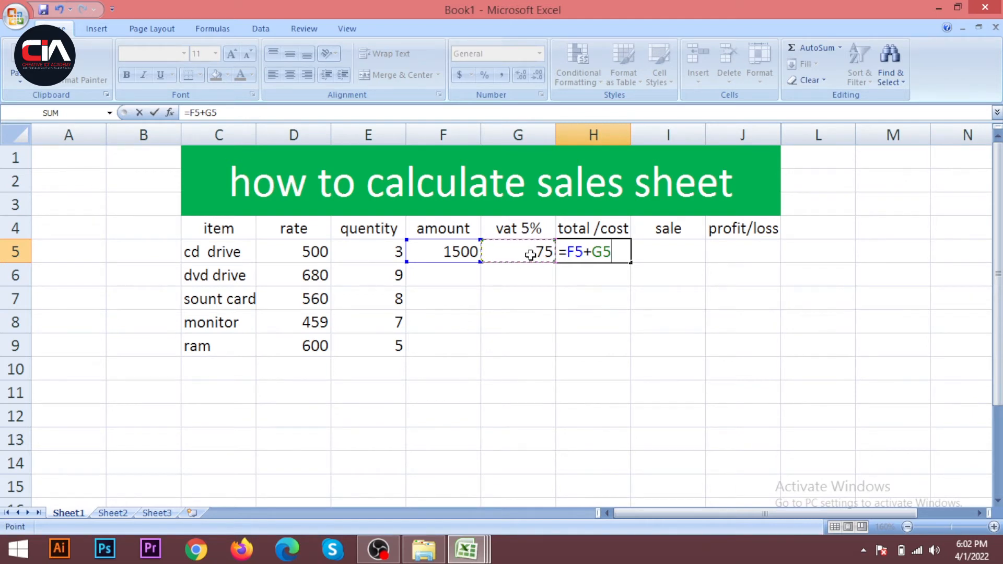
key("Return")
left_click(588, 253)
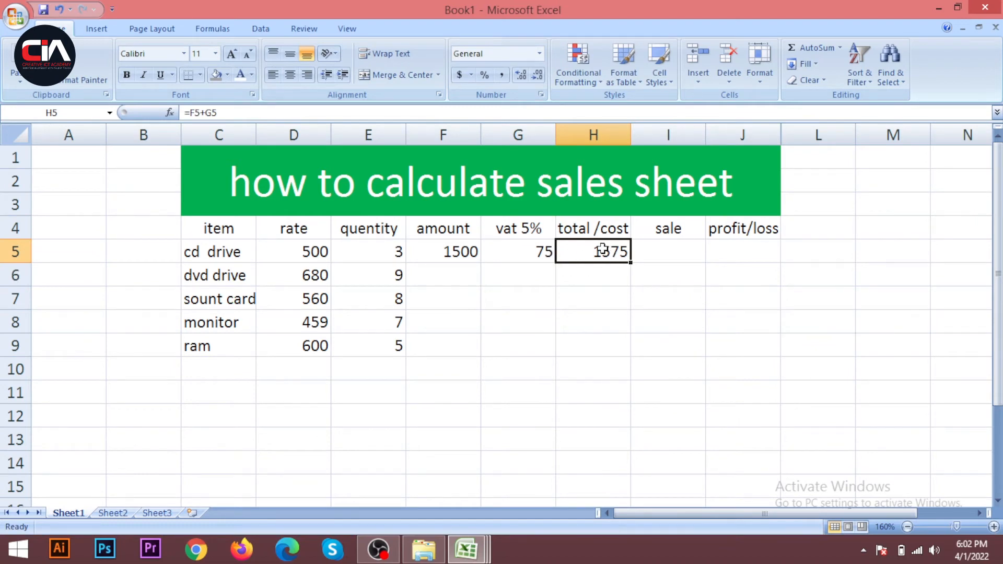
Replace the cd drive's total cost formula in H5 with =SUM(F5:G5)
key("Delete")
left_click(663, 258)
left_click(588, 252)
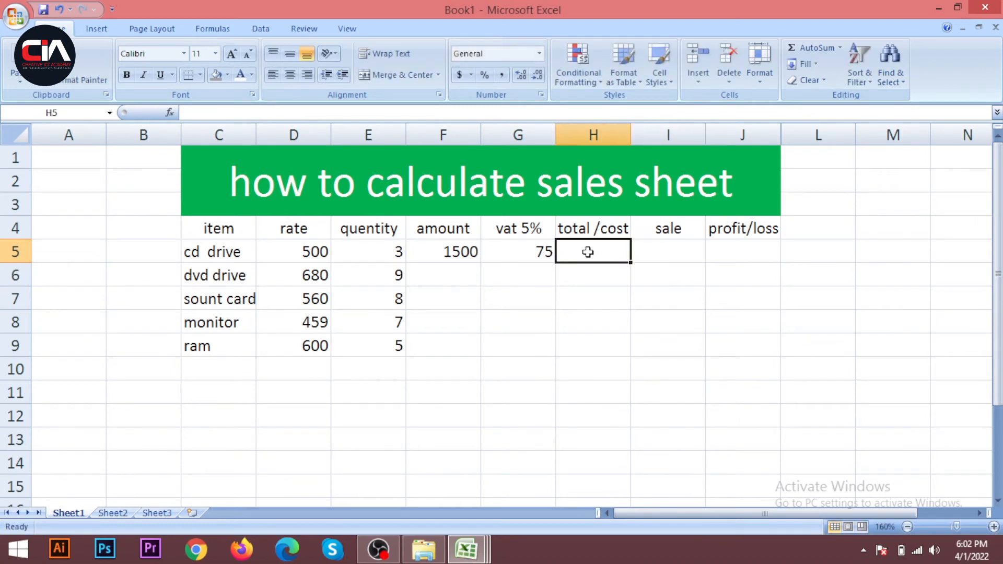
type("=su")
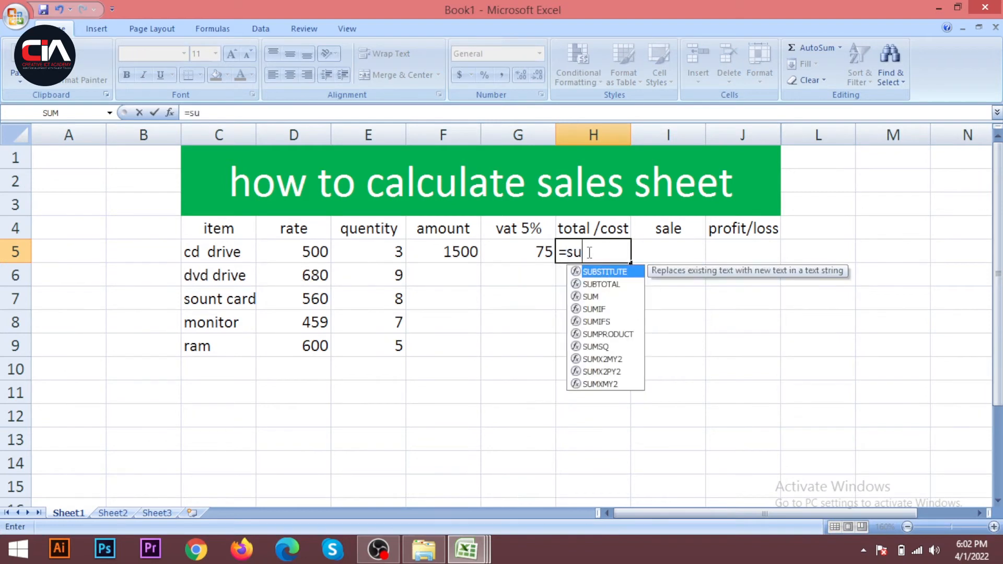
type("m(")
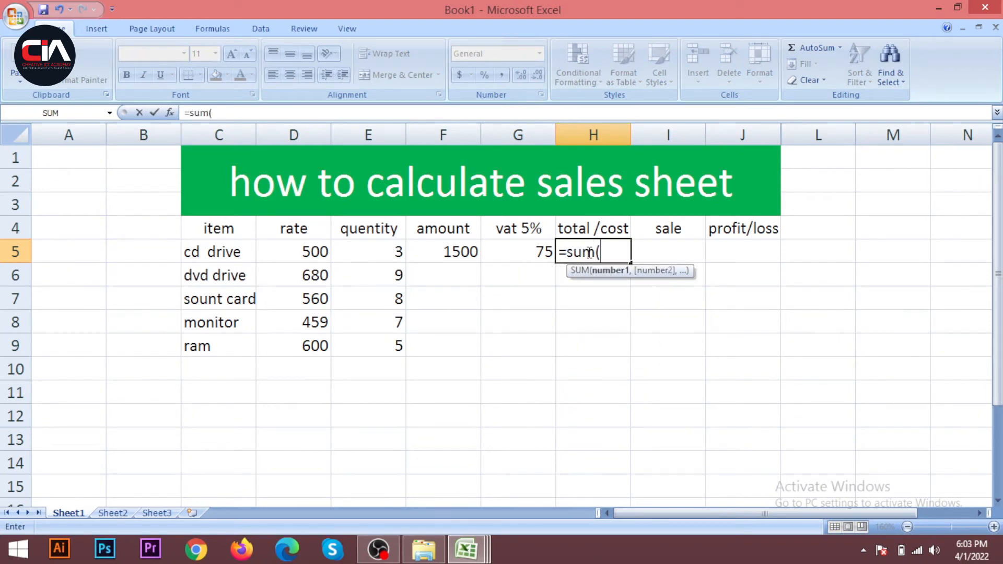
left_click_drag(448, 253, 515, 259)
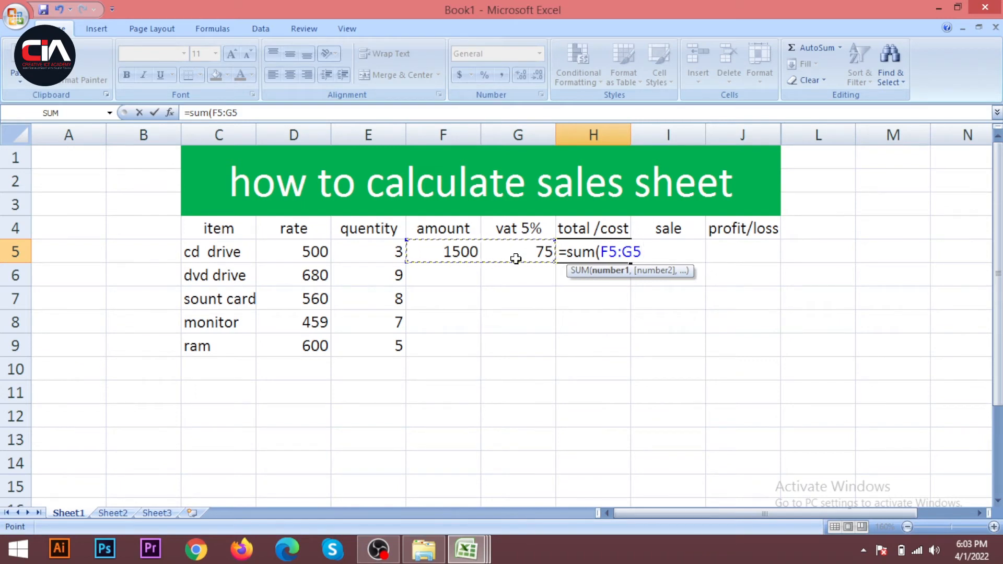
type(")")
key("Return")
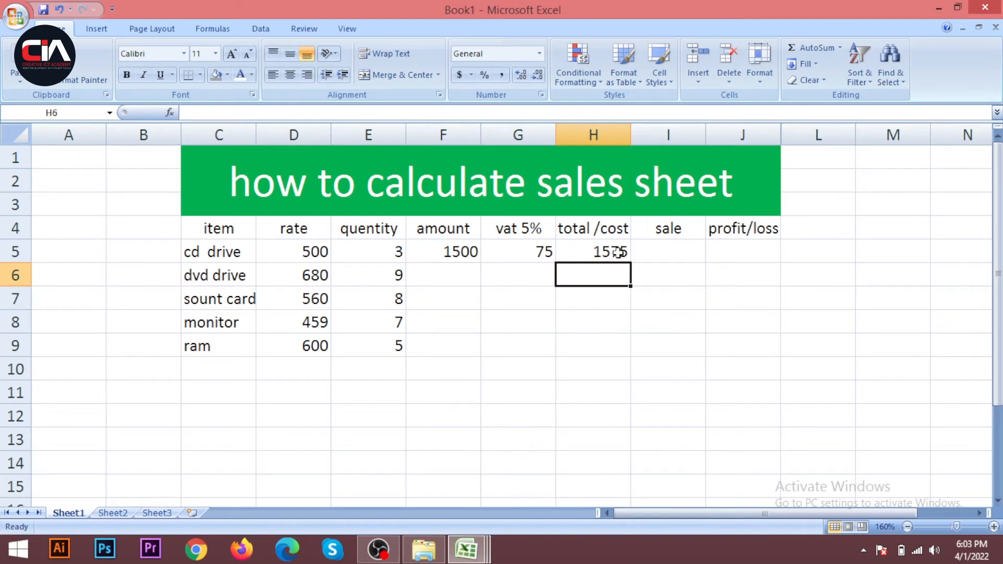
Enter 1600 as the cd drive's sale value in I5
left_click(649, 251)
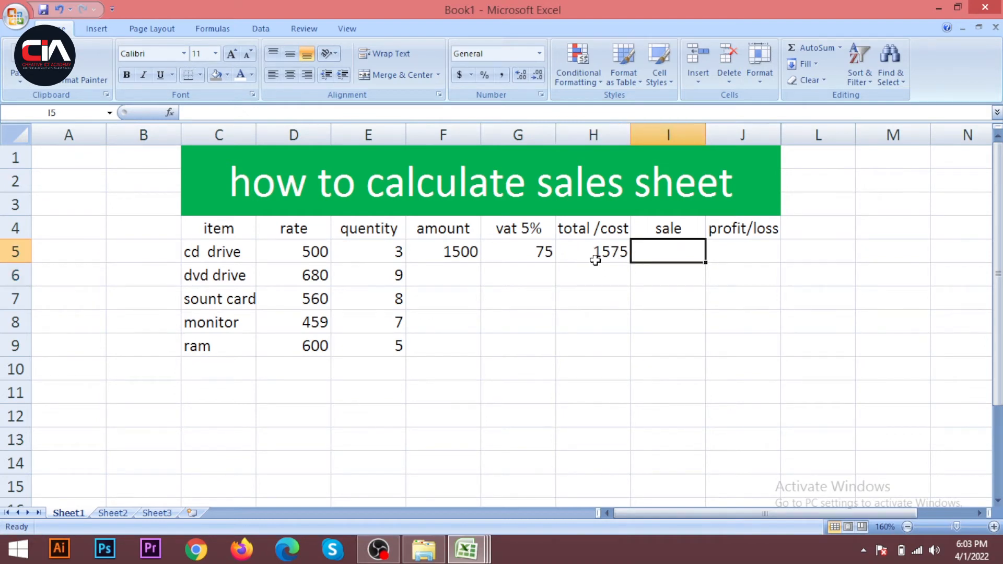
left_click(736, 254)
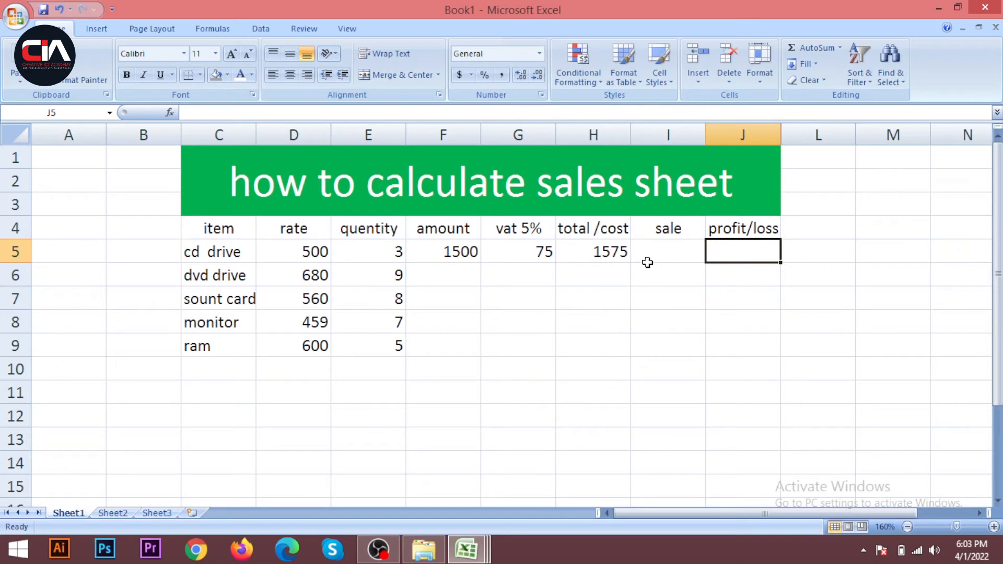
left_click(596, 253)
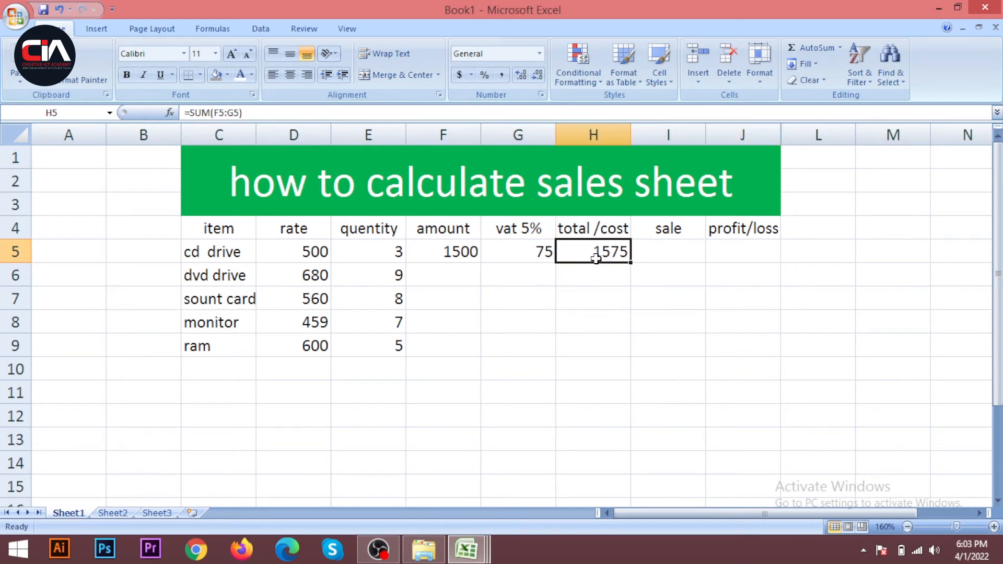
left_click(638, 252)
left_click(604, 249)
left_click(667, 262)
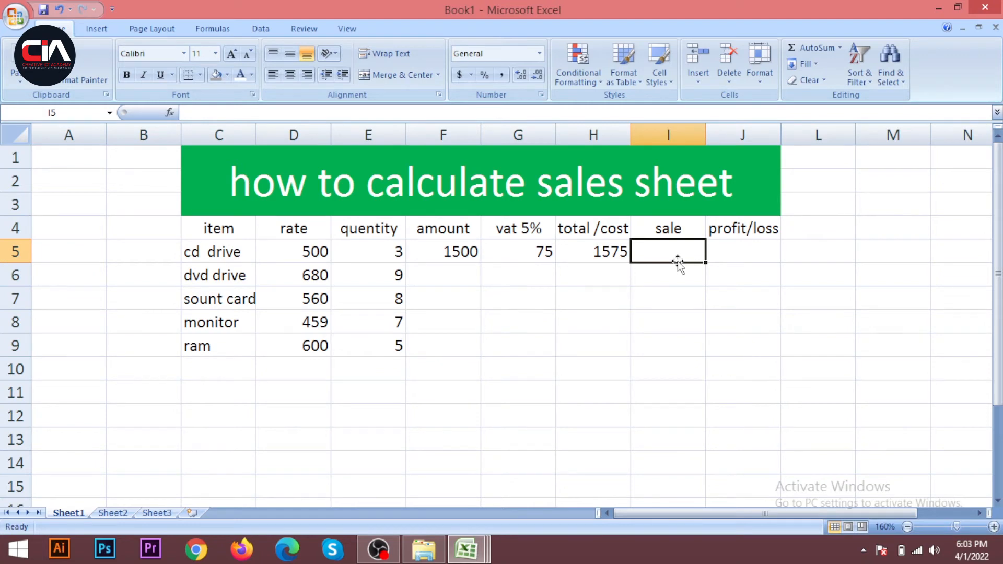
type("1600")
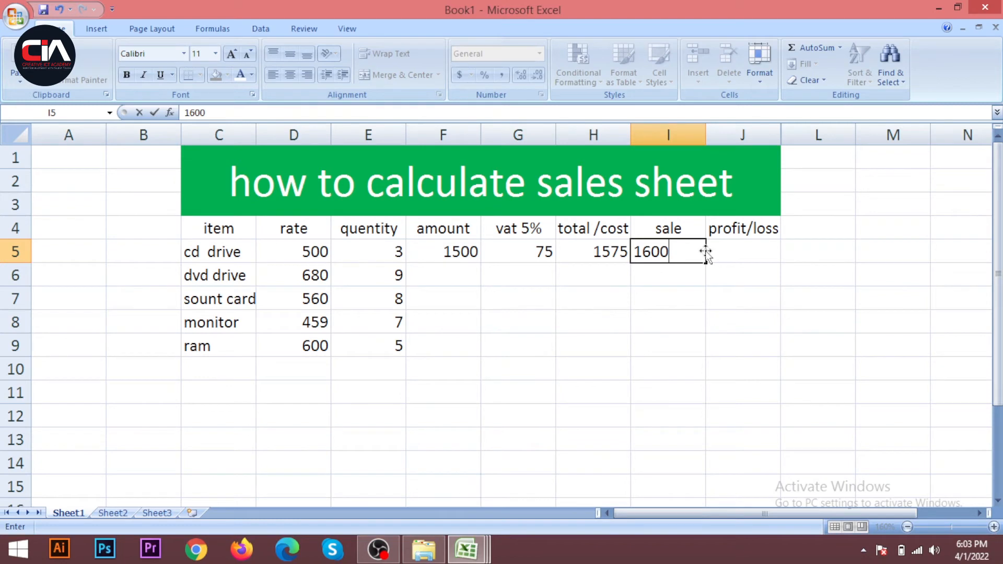
left_click(742, 252)
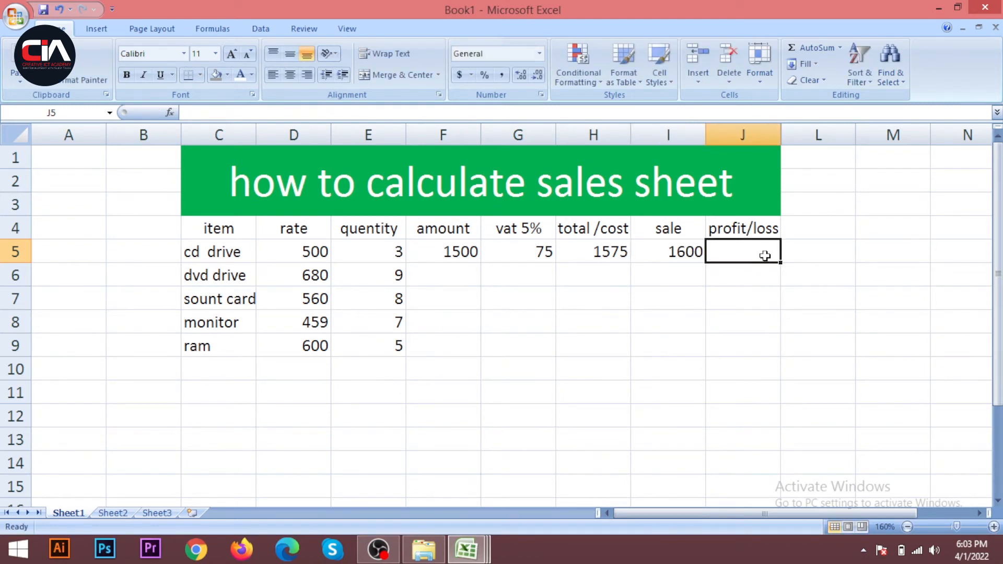
Compare the cd drive's sale value in I5 with its total cost in H5 for working out profit or loss
left_click(765, 273)
left_click(733, 251)
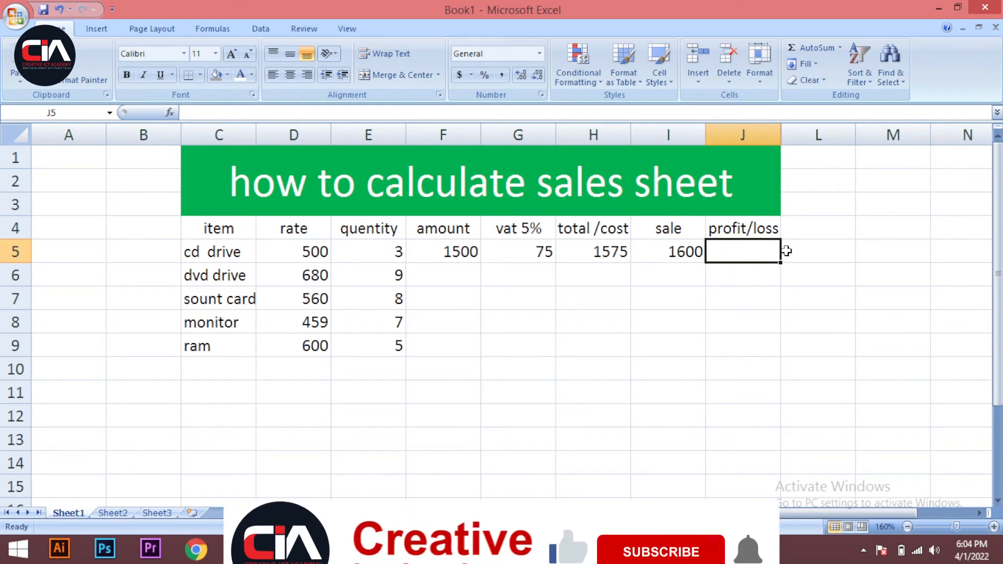
left_click(787, 252)
left_click(736, 252)
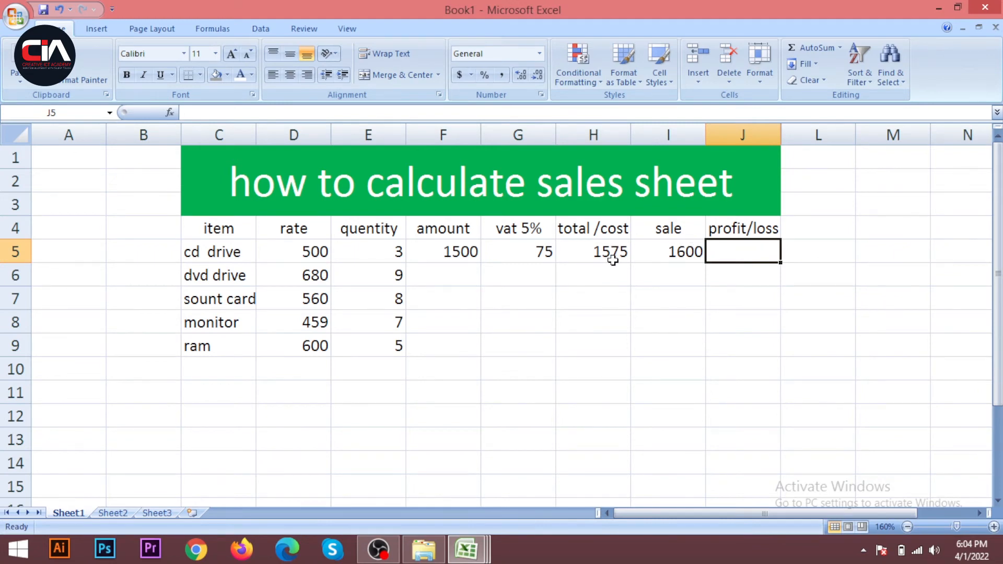
left_click(679, 254)
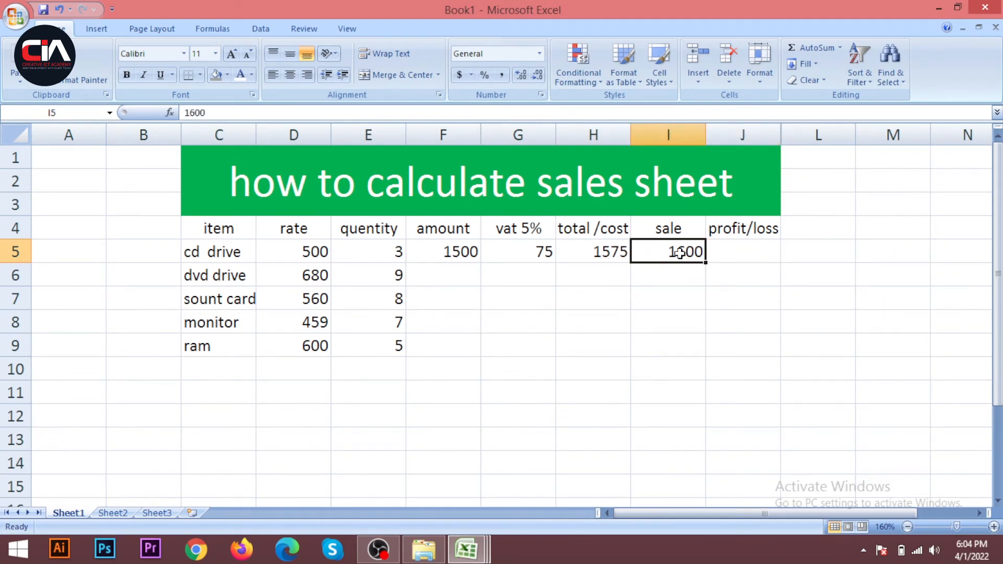
left_click(601, 255)
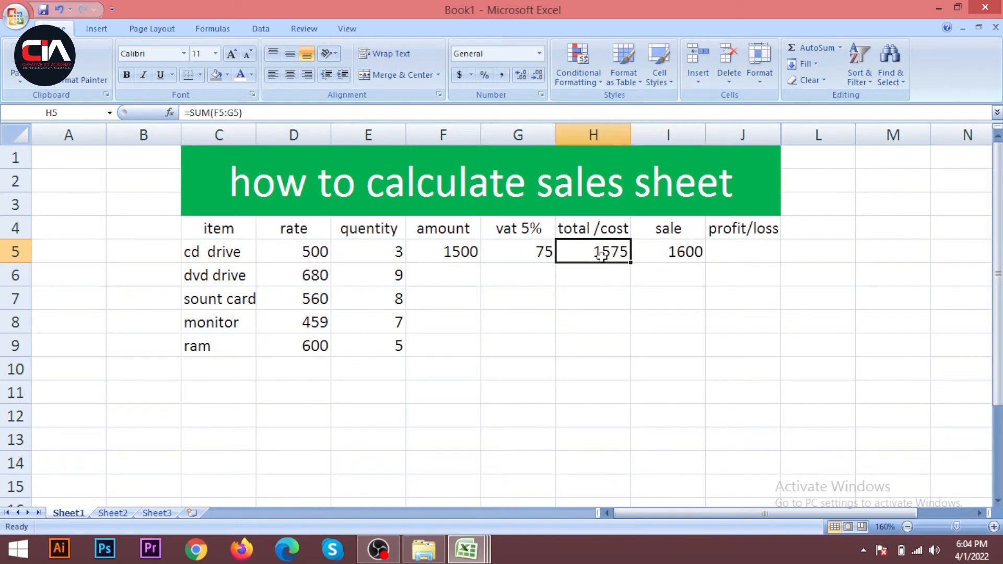
left_click(679, 252)
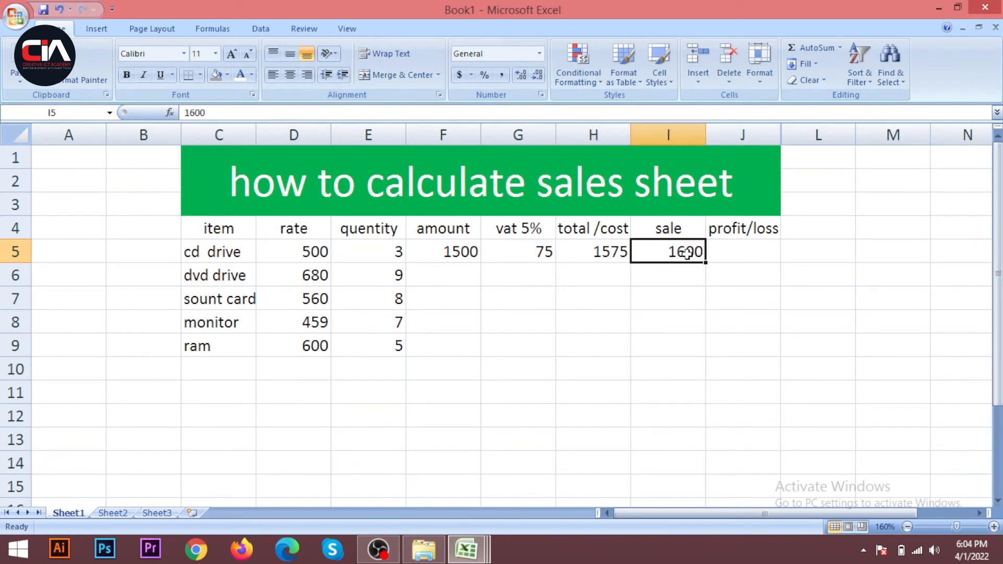
left_click(606, 255)
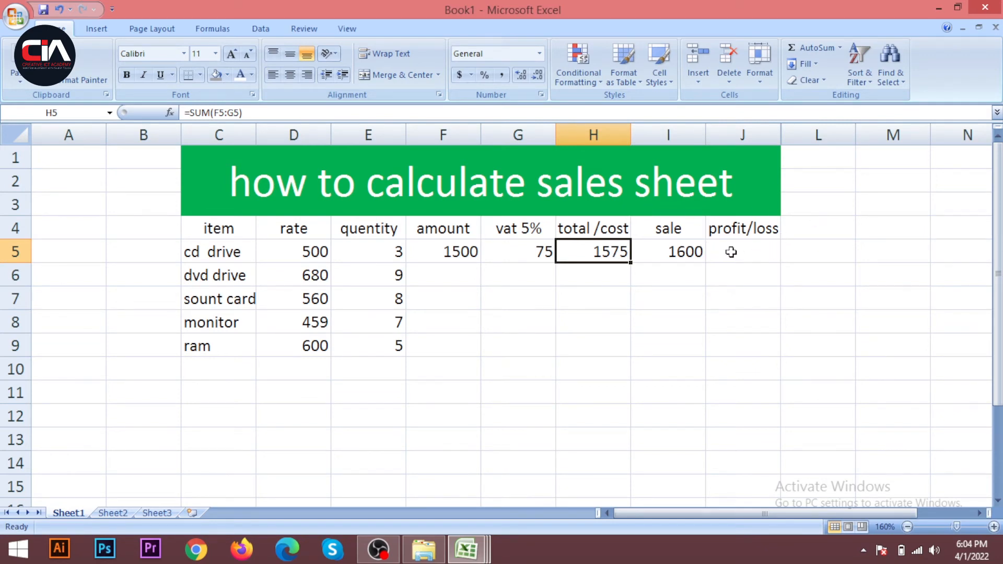
Calculate the cd drive's profit/loss in J5 as sale minus total cost with the formula =I5-H5
left_click(763, 252)
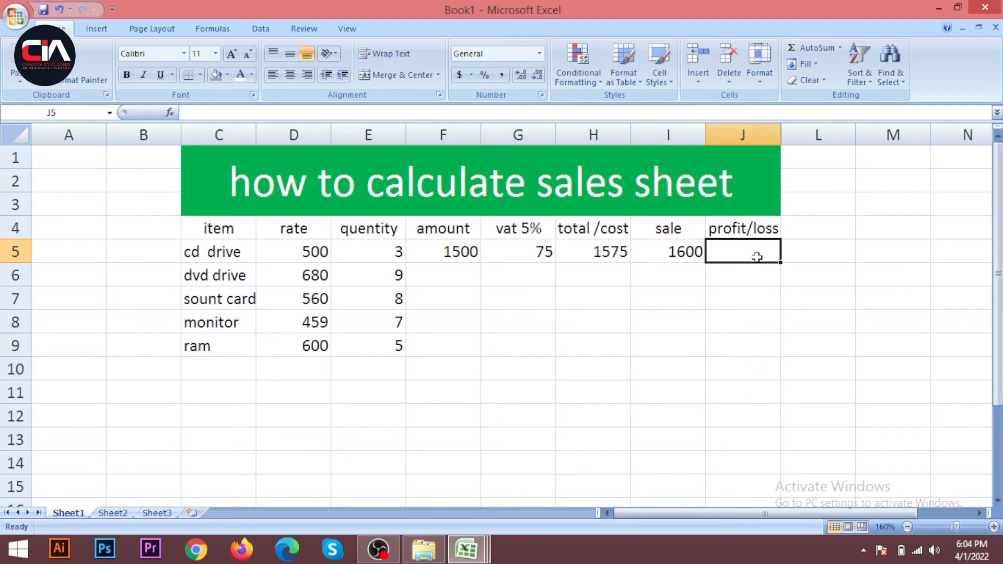
type("=")
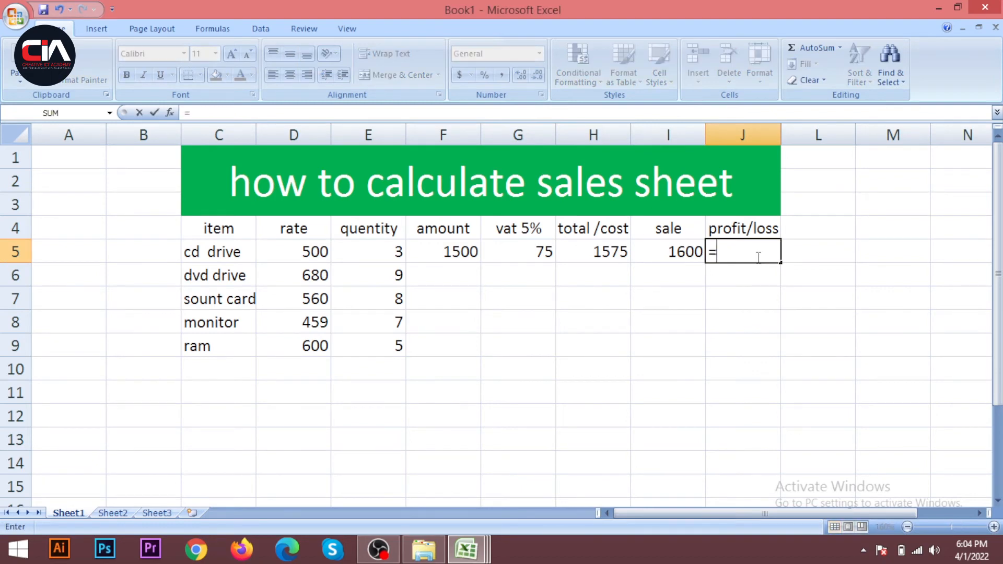
left_click(686, 254)
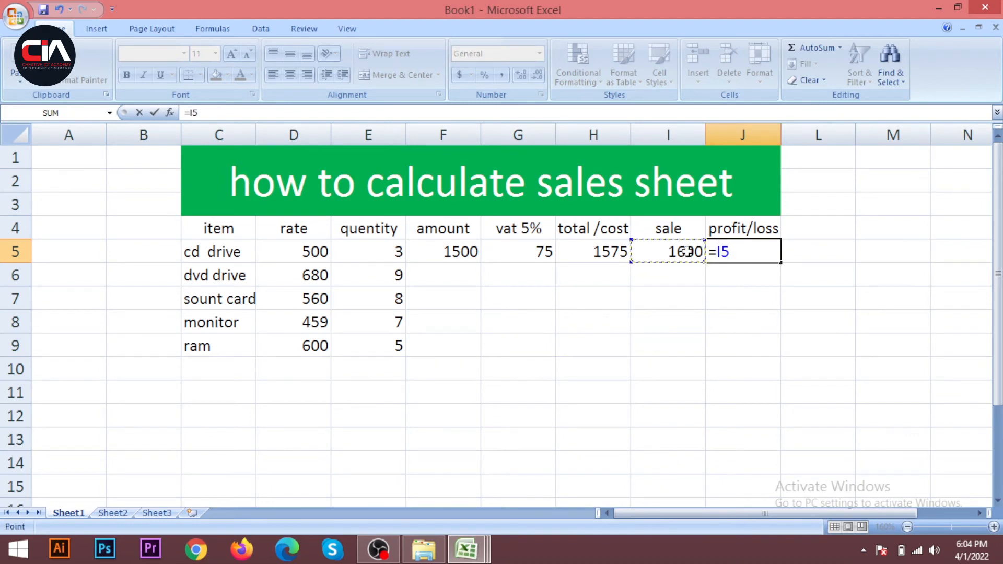
type("-")
left_click(589, 255)
key("Return")
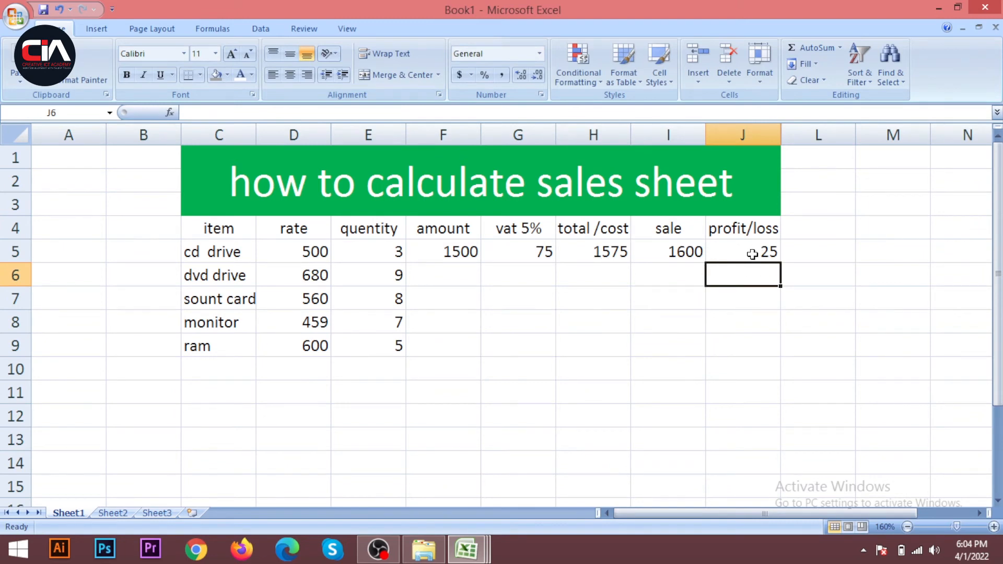
left_click(726, 253)
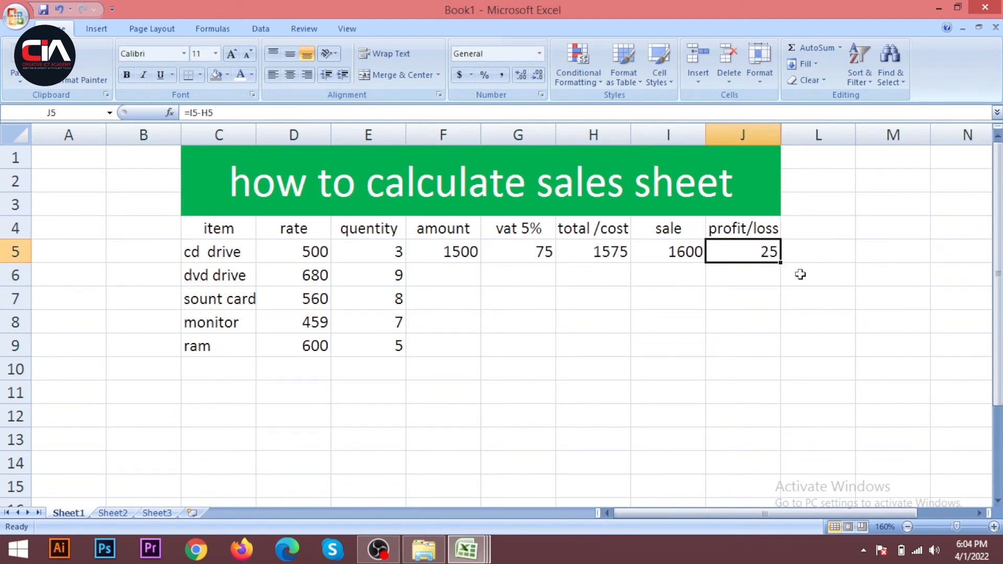
Examine the cd drive's amount formula in F5, its other row 5 values, and the uncalculated rows from dvd drive to ram
left_click(451, 275)
left_click(455, 251)
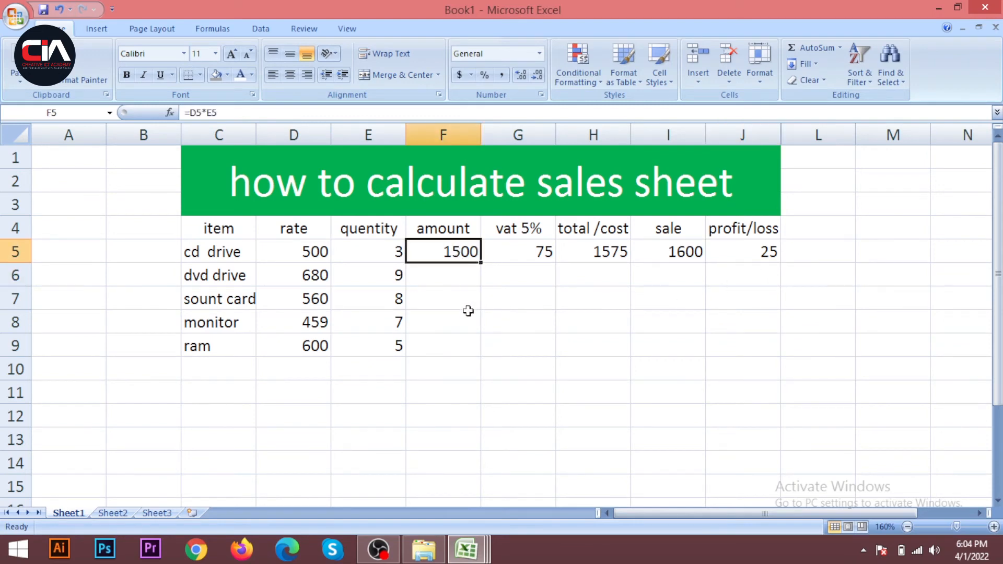
left_click(471, 290)
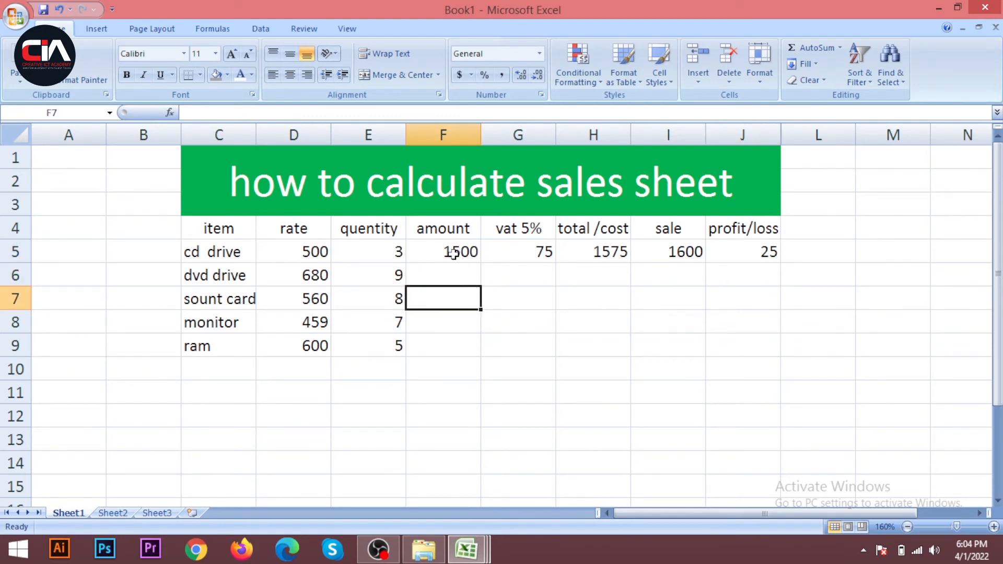
left_click_drag(194, 280, 392, 345)
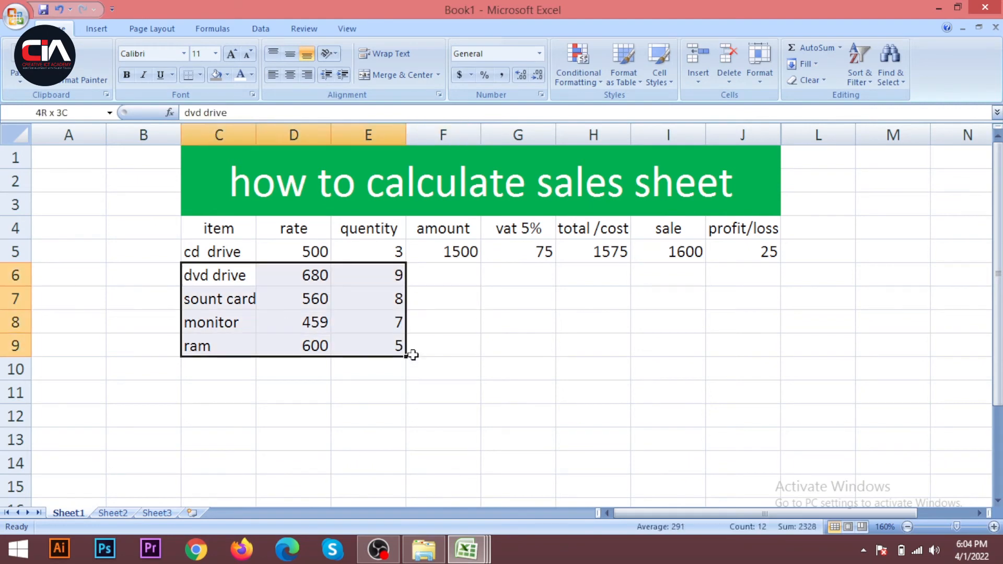
left_click_drag(425, 246, 689, 251)
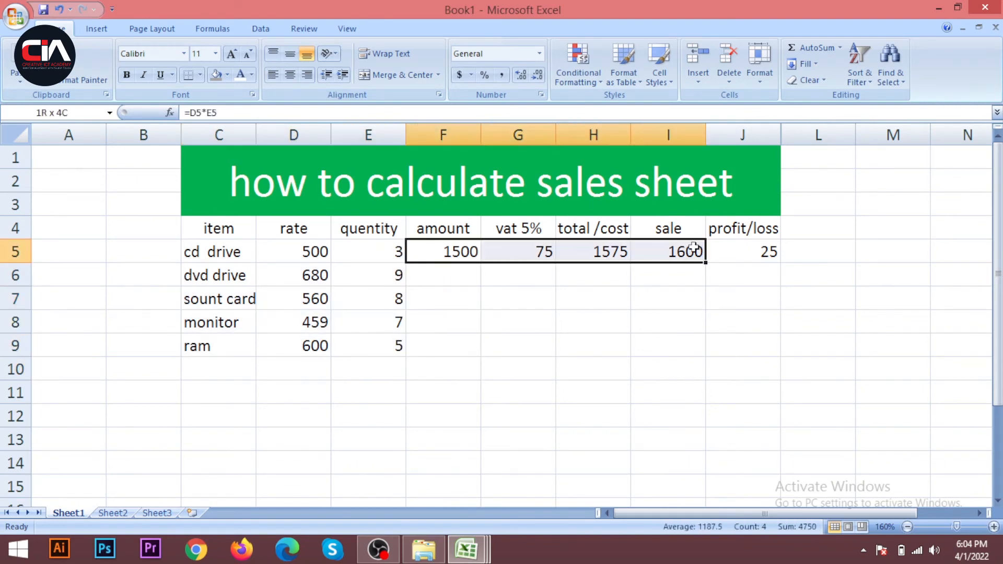
left_click(520, 280)
left_click(441, 281)
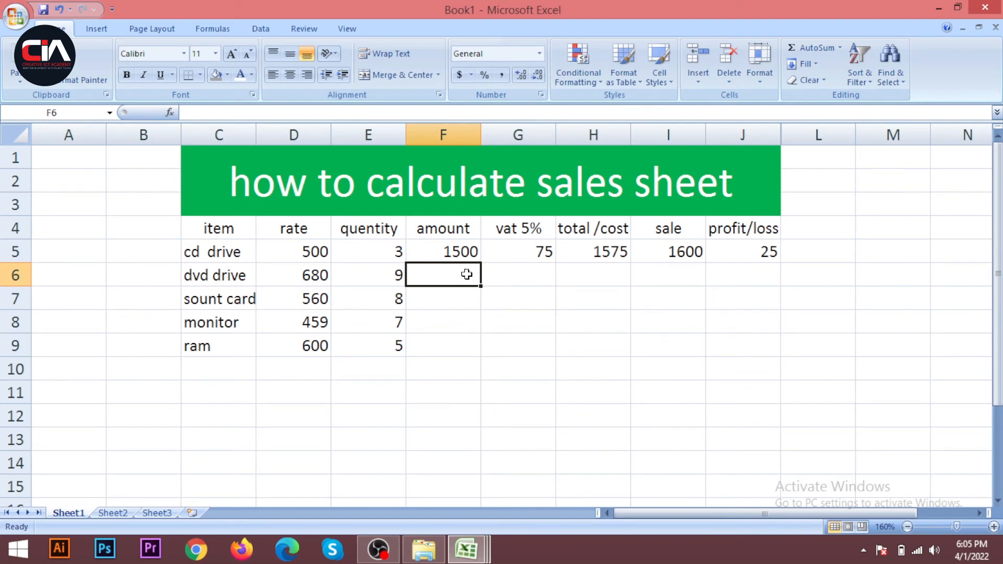
left_click(496, 277)
left_click(452, 248)
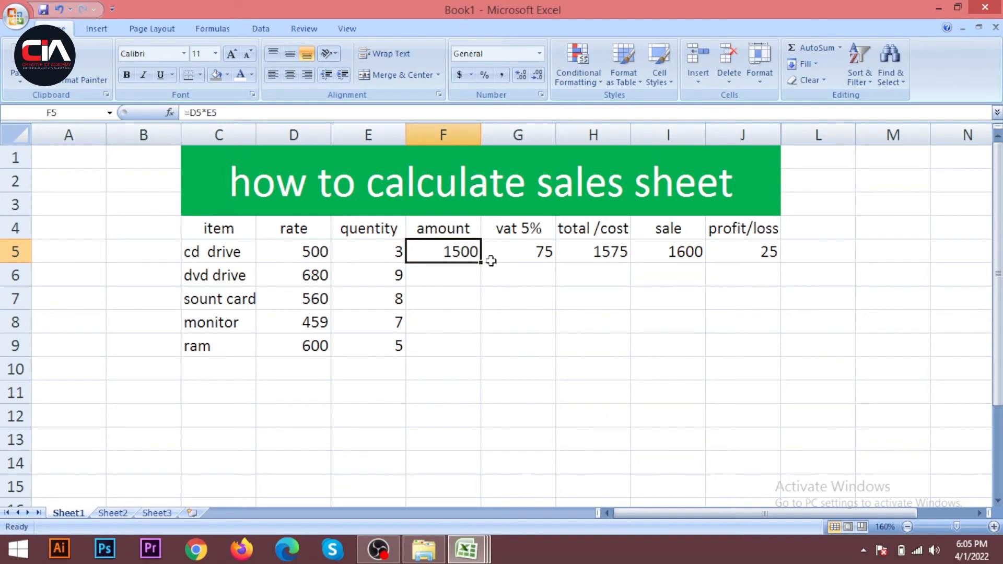
left_click(478, 276)
left_click(460, 252)
scroll(475, 272, "up", 3)
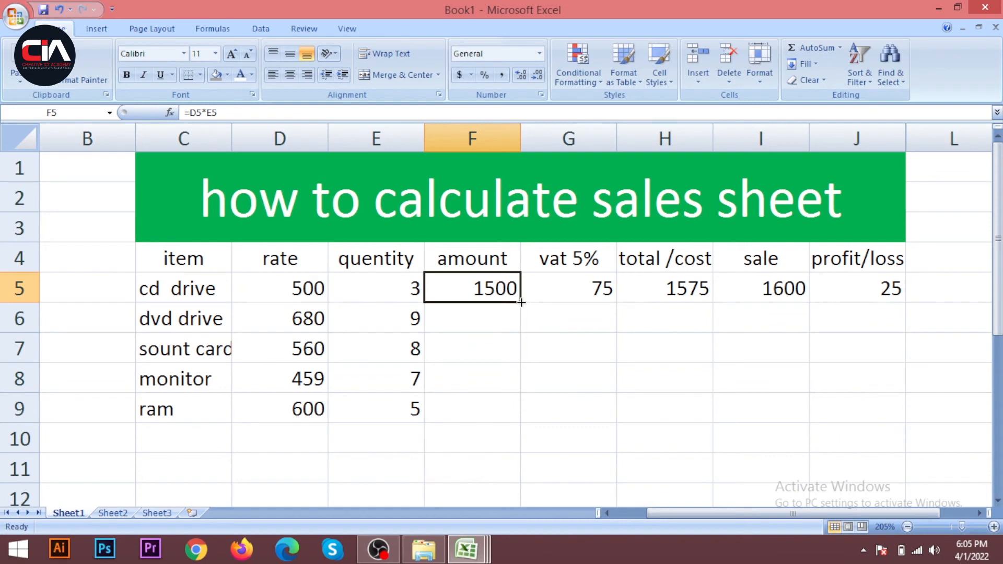
Fill the amount formula in F5 and the 5% VAT formula in G5 down through row 9 for the remaining items
left_click_drag(521, 302, 531, 414)
left_click(548, 366)
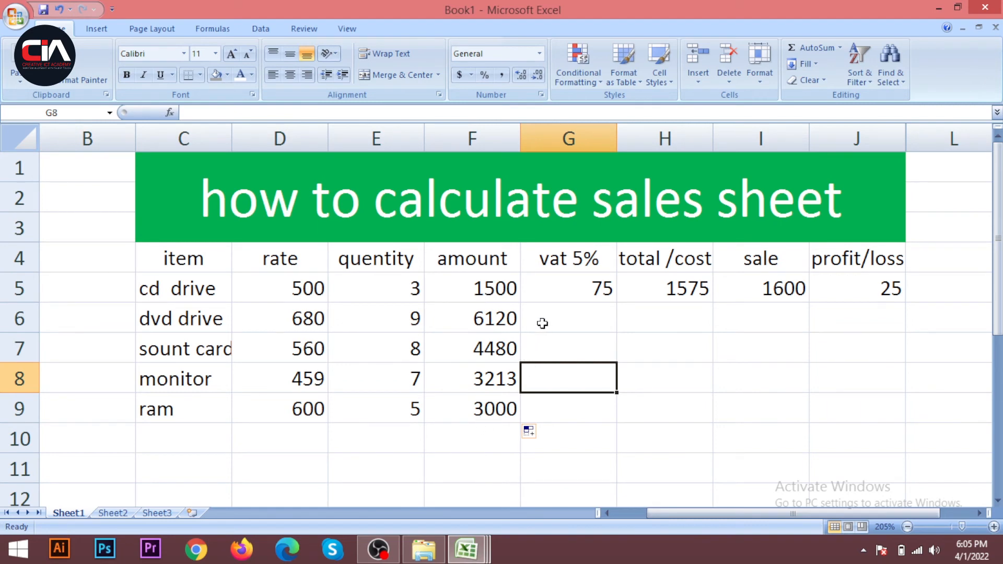
left_click(571, 310)
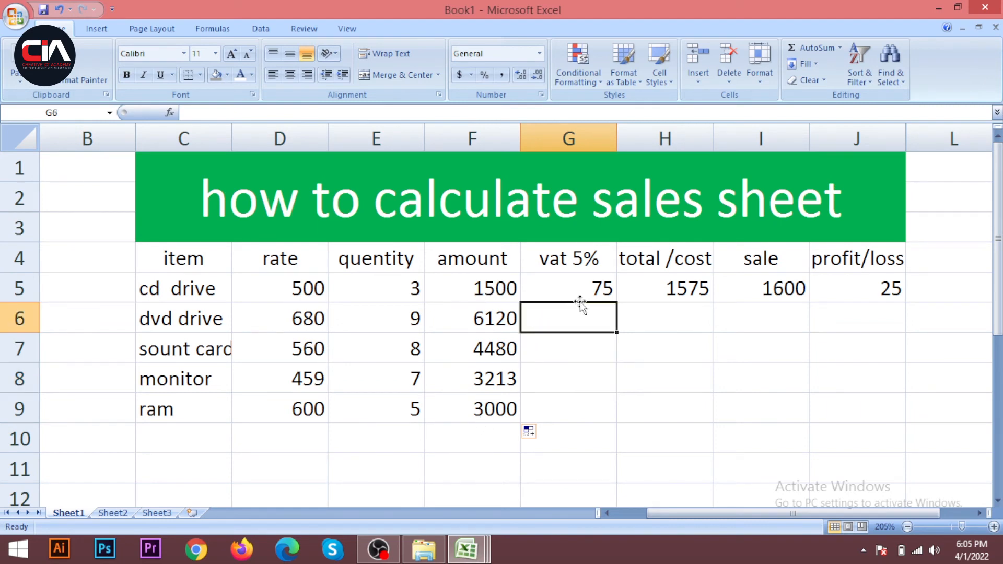
left_click(579, 287)
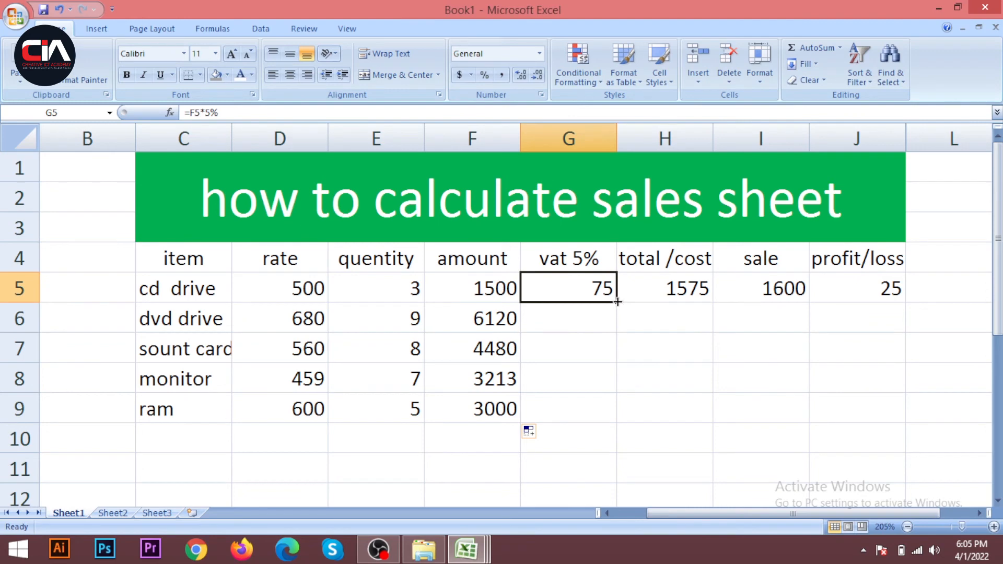
left_click_drag(617, 302, 632, 418)
left_click(647, 405)
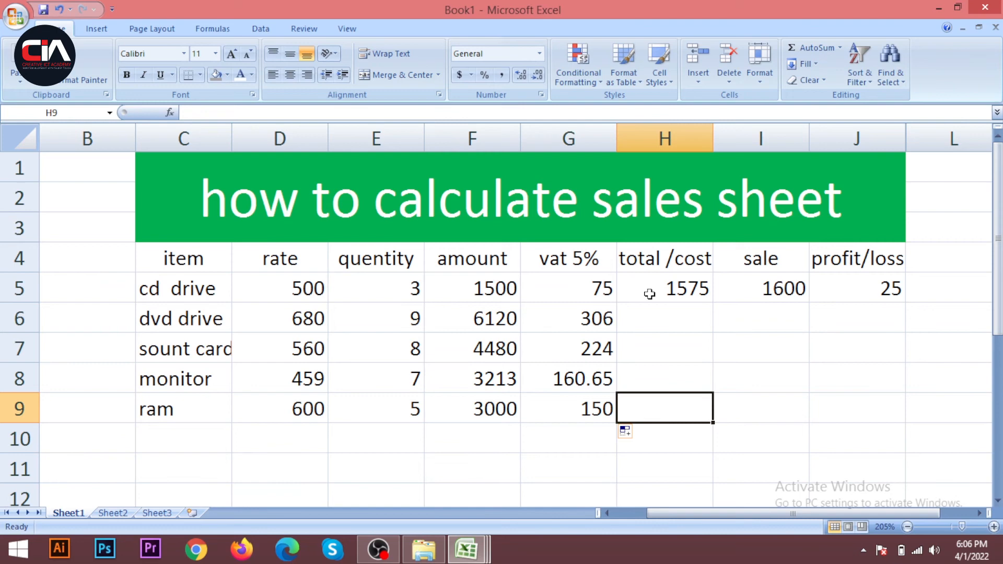
Fill the total cost formula in H5 down through H9 for the remaining items
left_click(649, 294)
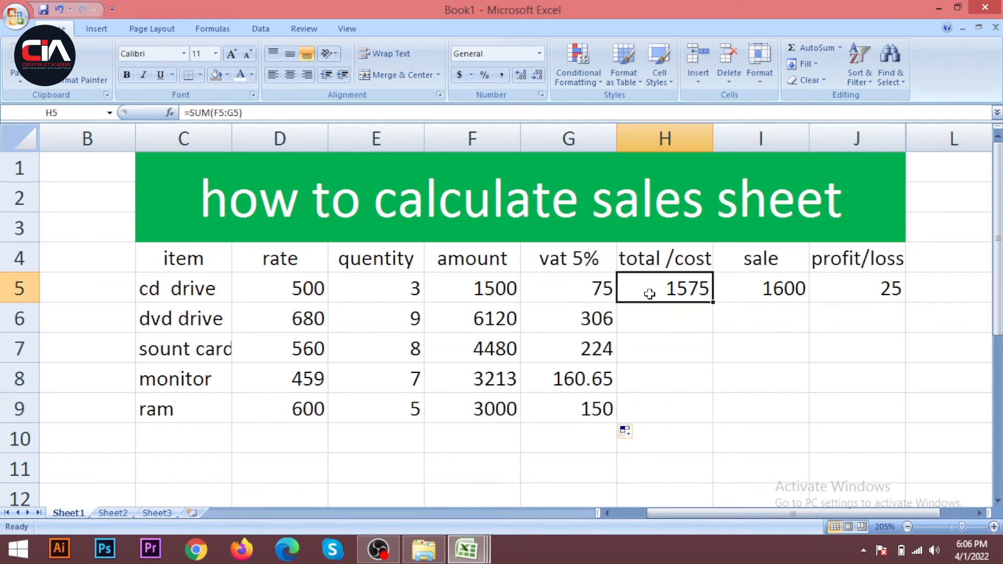
left_click_drag(713, 303, 727, 416)
left_click(770, 313)
Enter 6400 as the dvd drive's sale value in I6
left_click(751, 283)
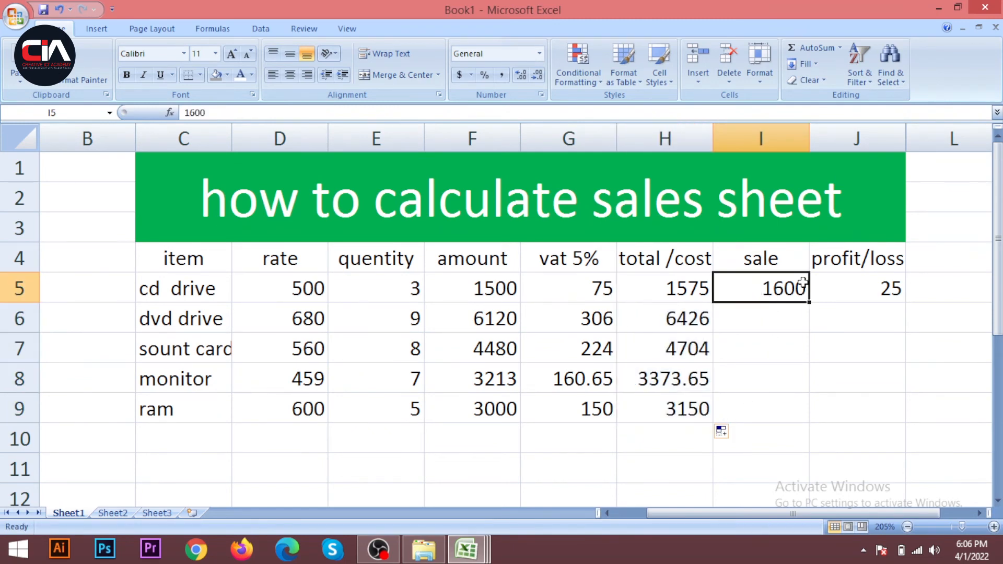
left_click(774, 314)
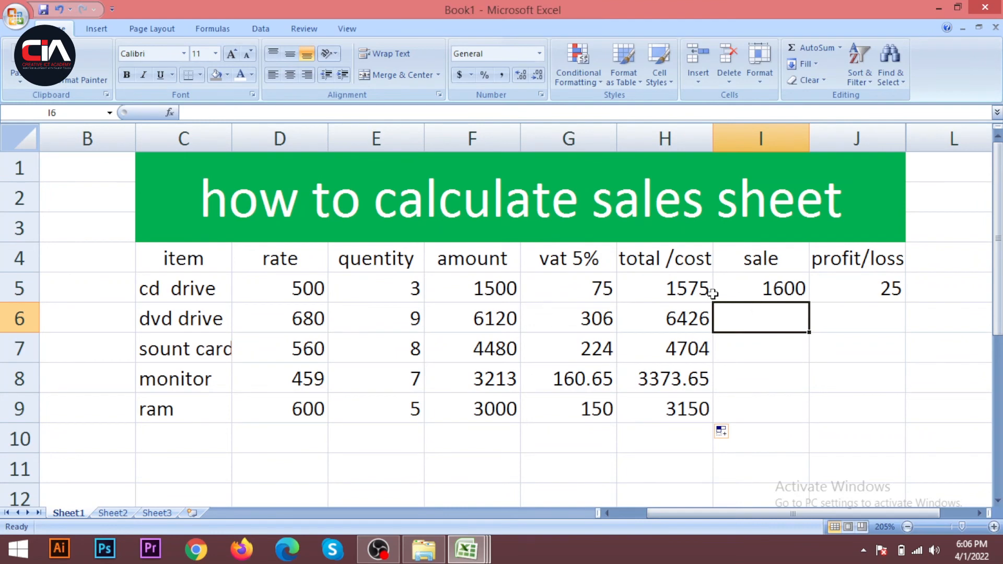
left_click(747, 291)
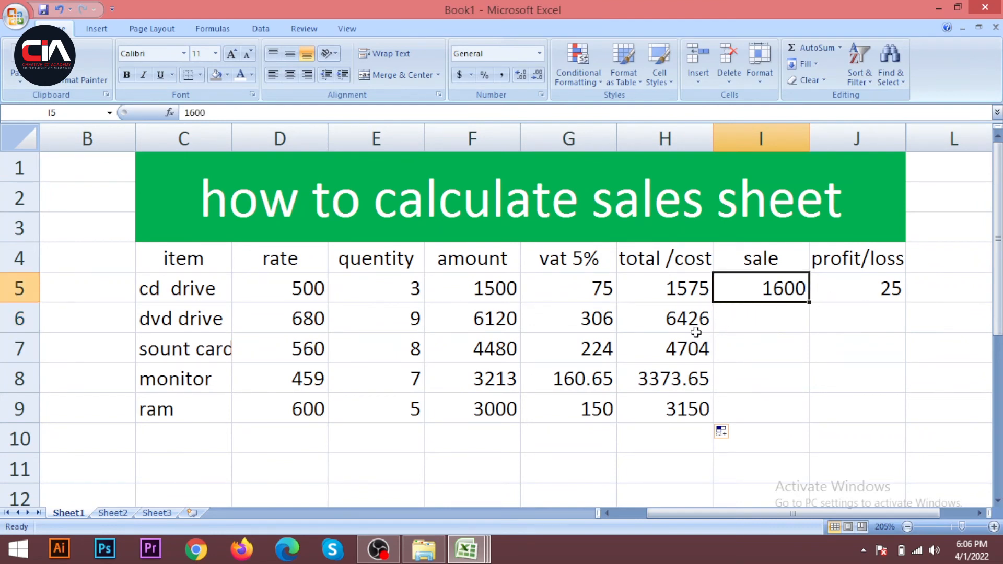
left_click(759, 324)
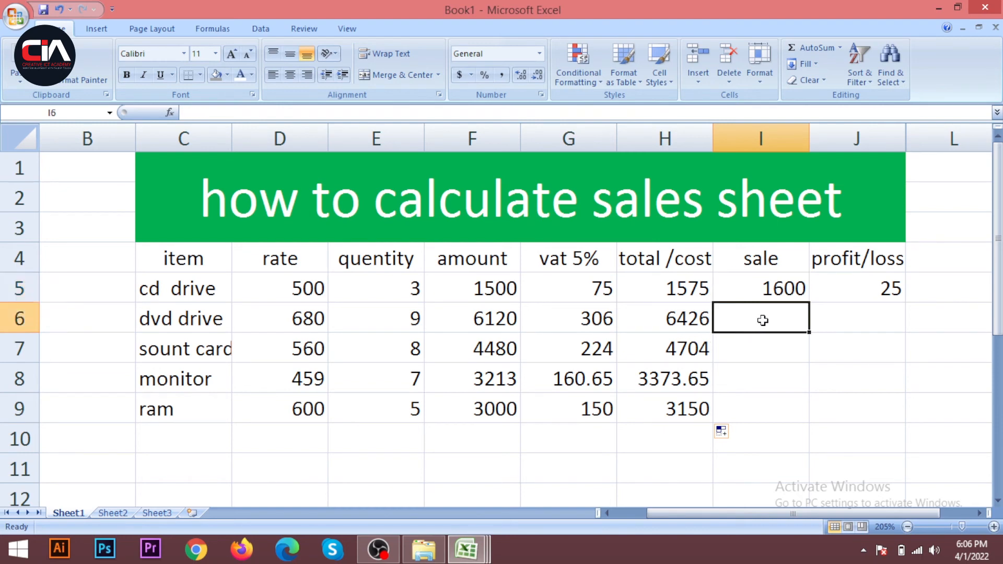
type("6")
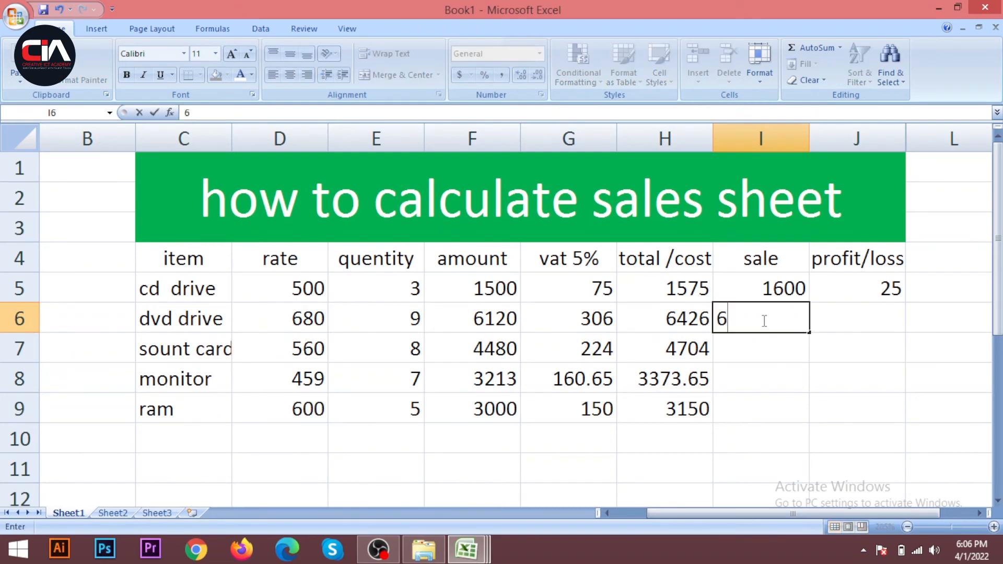
type("400")
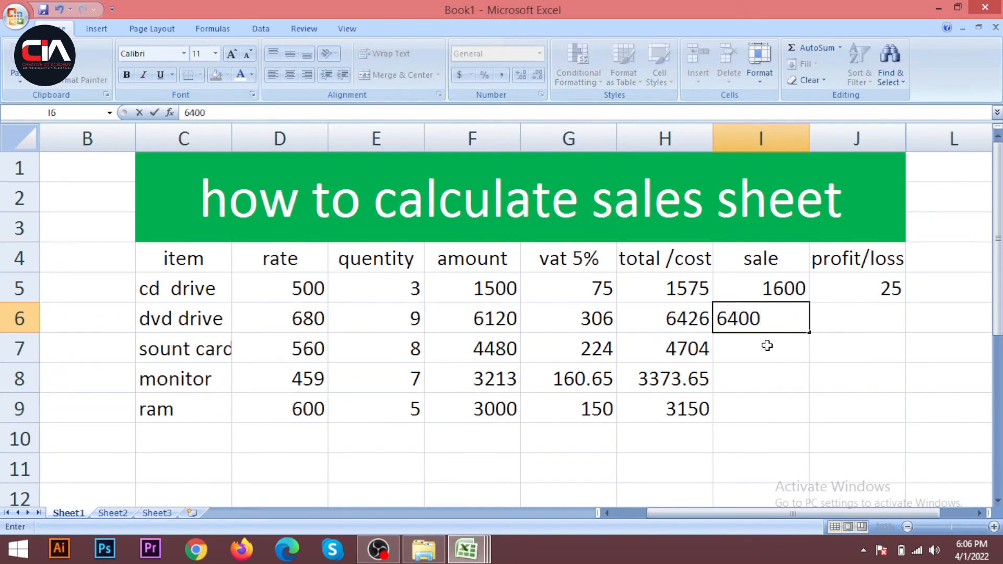
Enter 4800 as the sount card's sale value in I7
left_click(761, 351)
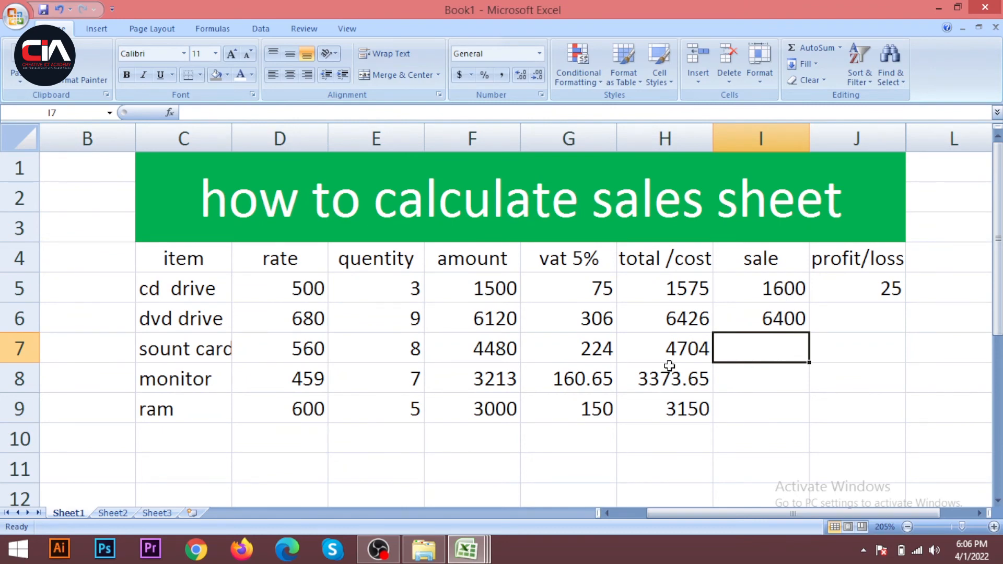
type("8")
key("BackSpace")
type("48")
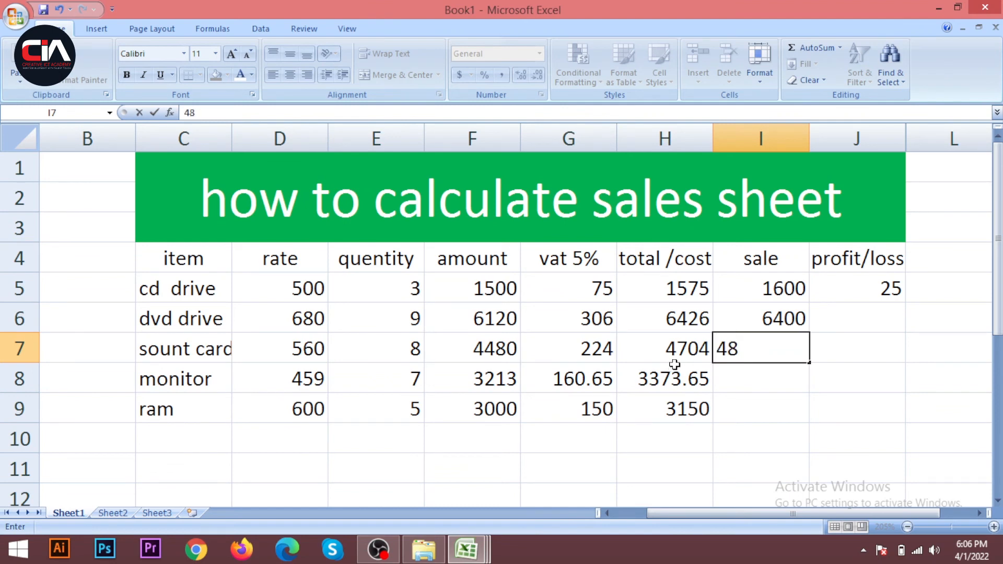
type("00")
key("Return")
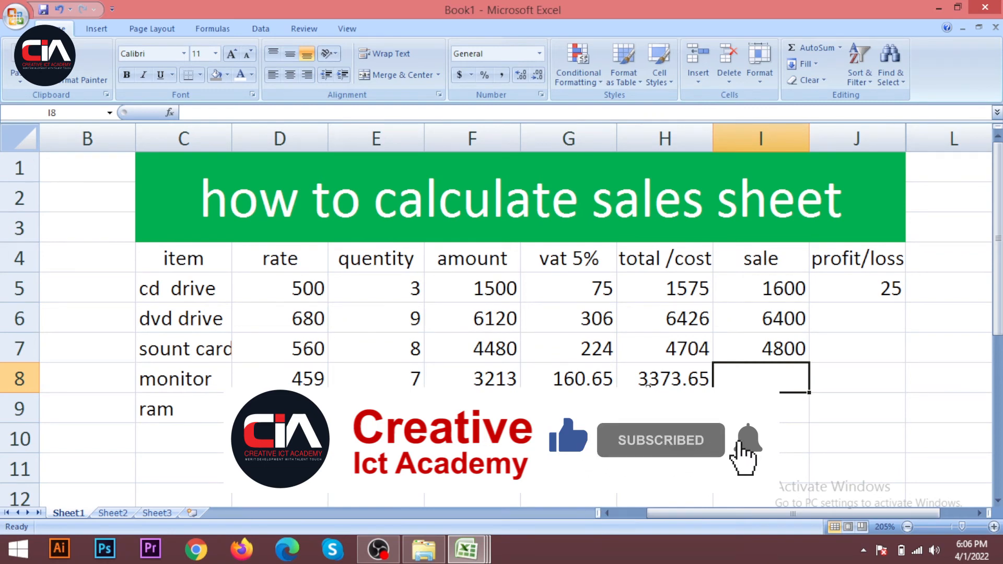
Enter 3200 as the sale value for both the monitor in I8 and the ram in I9
type("3200")
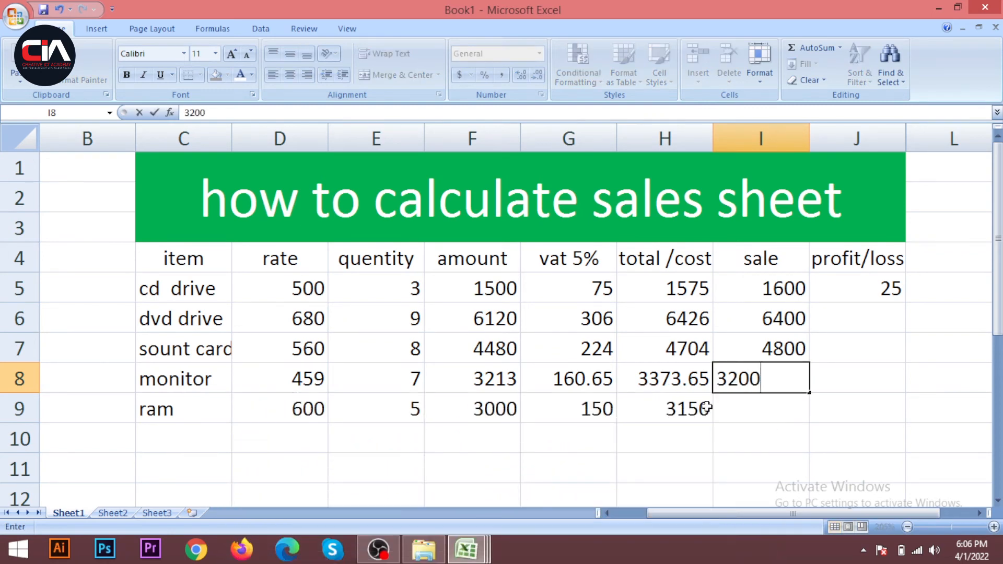
key("Return")
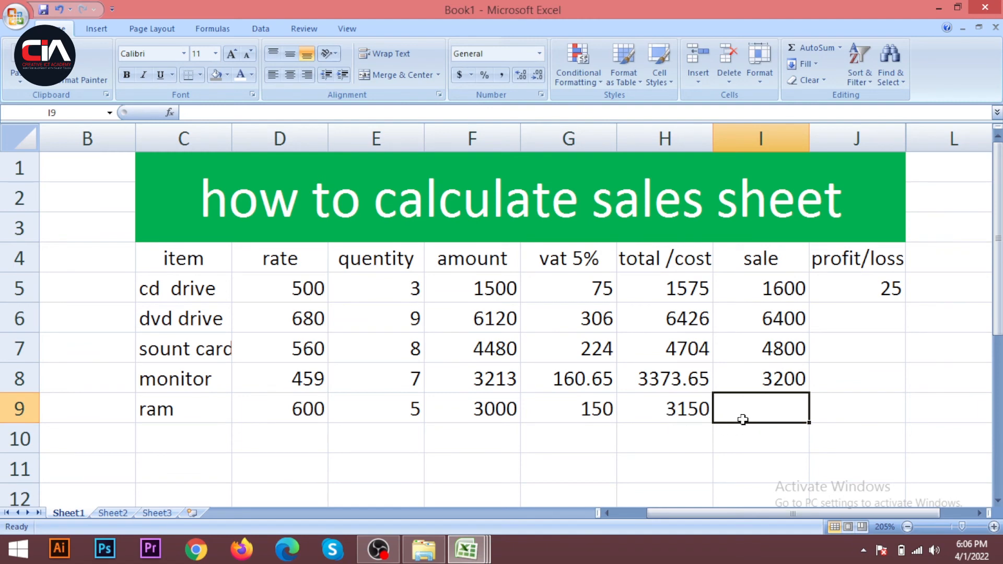
type("3200")
left_click(883, 418)
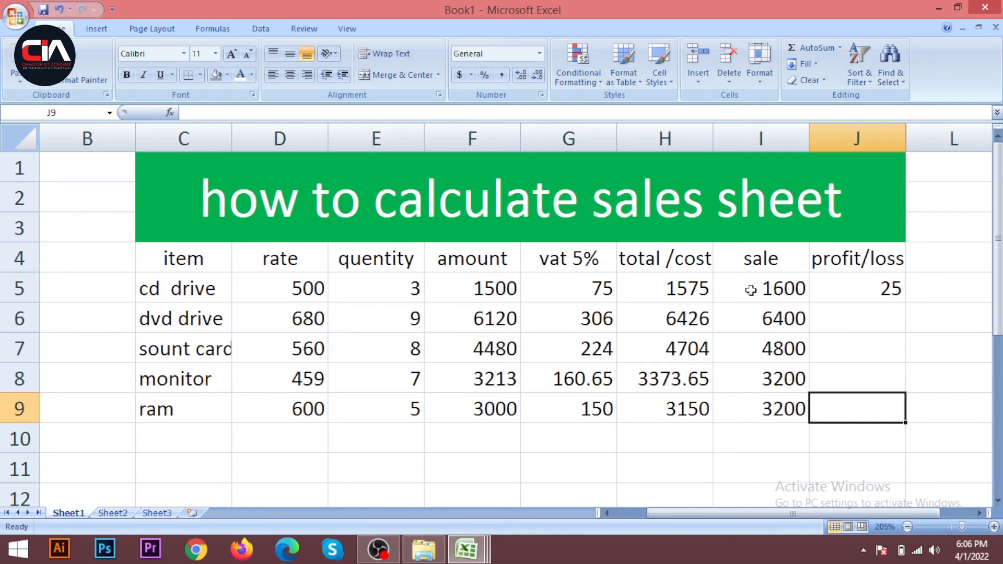
Fill the profit/loss formula in J5 down through J9 for the remaining items
left_click(861, 288)
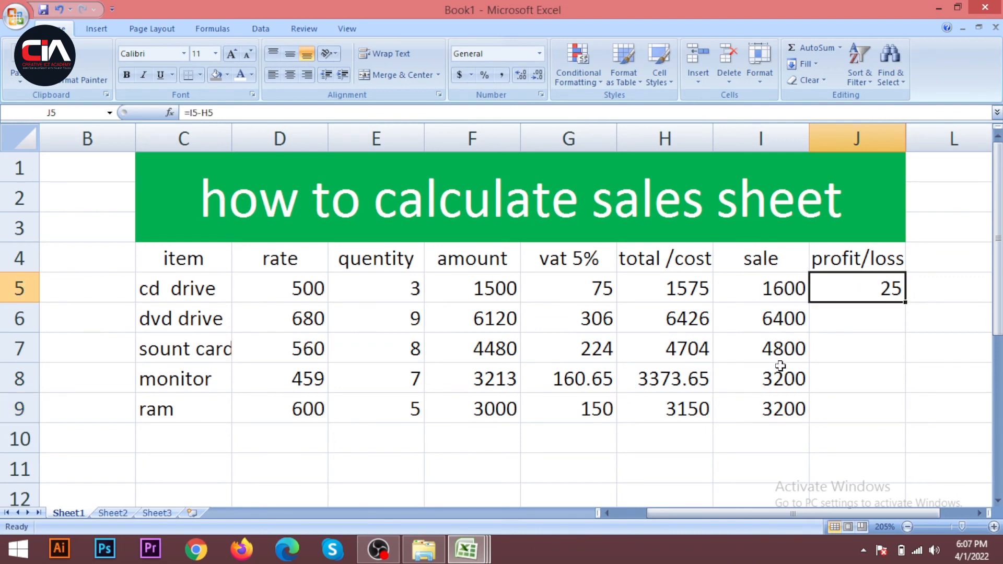
left_click(783, 290)
left_click(881, 293)
left_click_drag(905, 302, 921, 417)
left_click(947, 427)
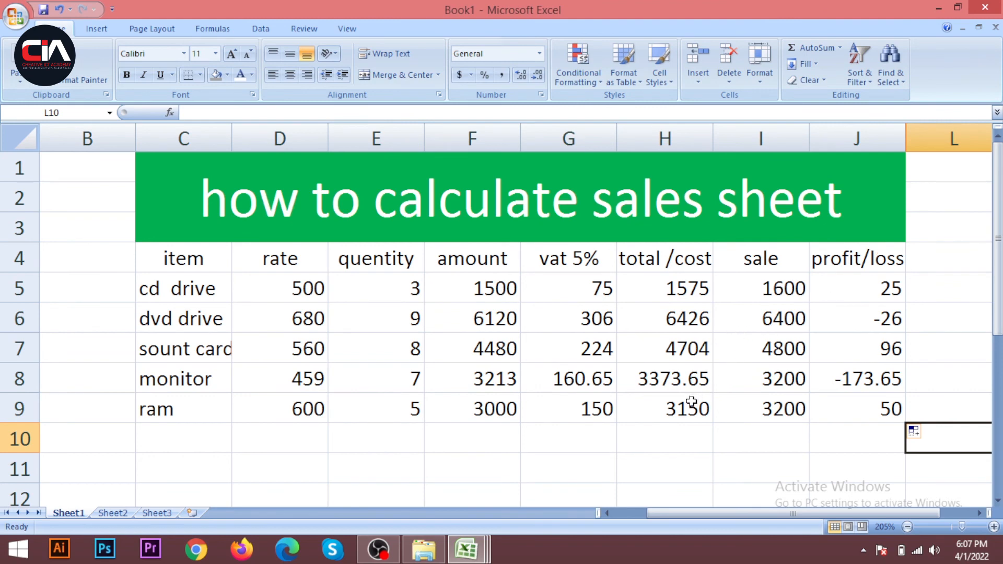
Test the formulas' recalculation by setting the dvd drive's quantity in E6 to 6, and undo the change
left_click(671, 426)
left_click(368, 329)
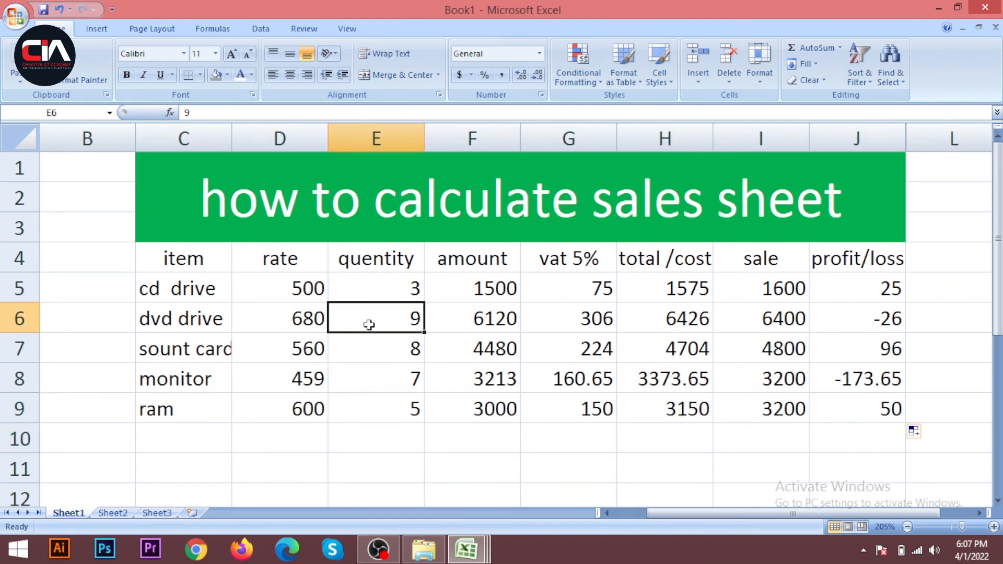
left_click(441, 327)
left_click(407, 321)
type("6")
left_click(524, 459)
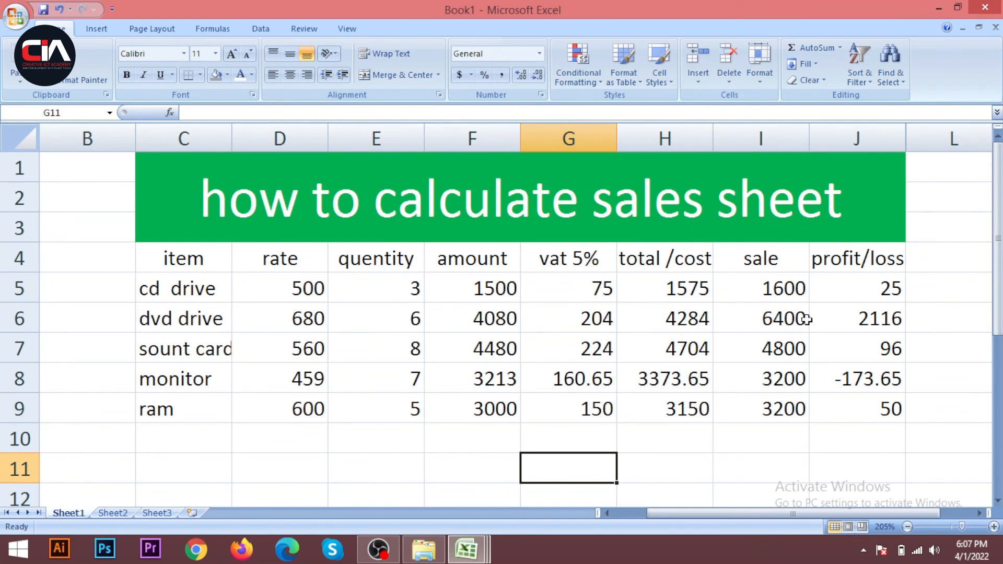
key("ctrl+z")
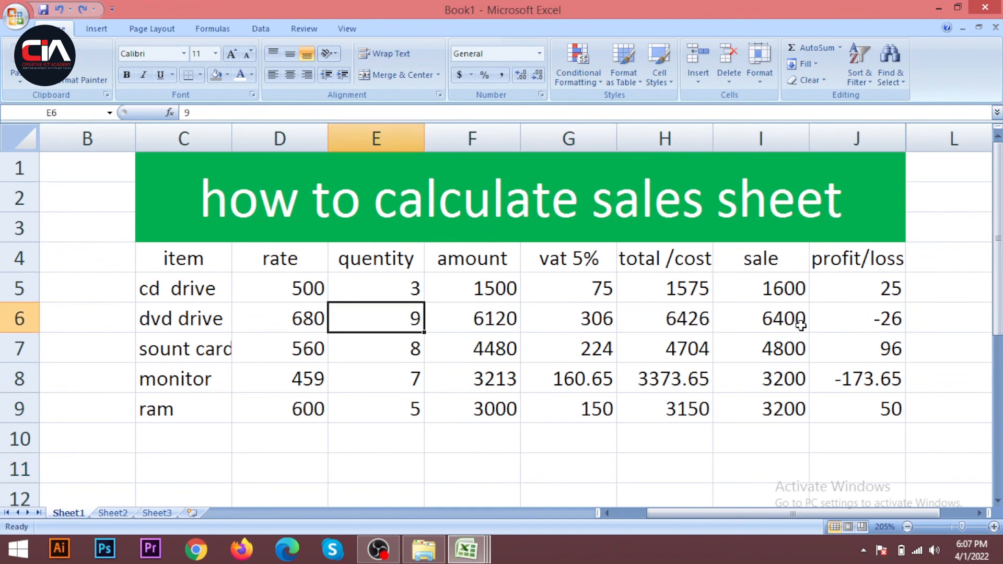
left_click(765, 413)
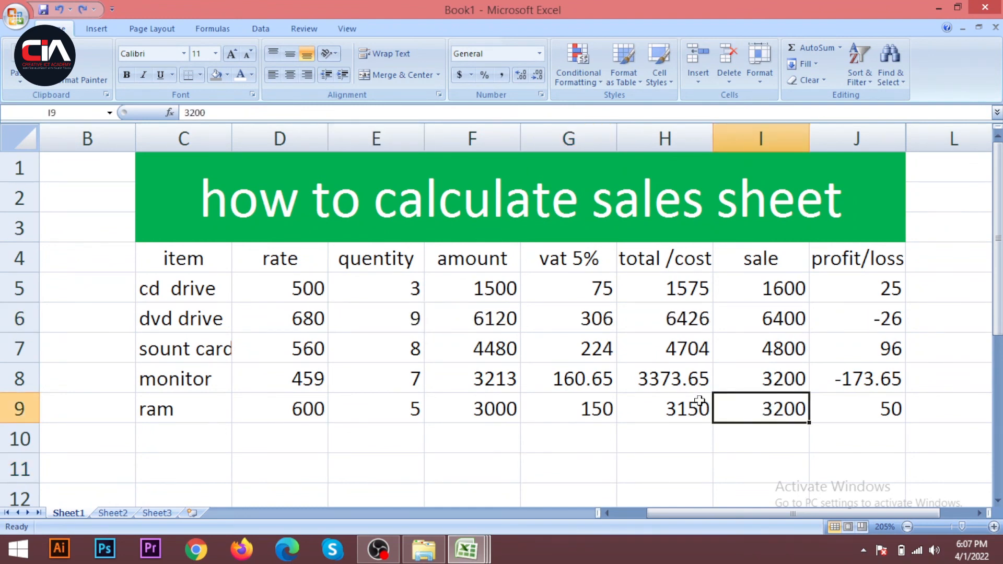